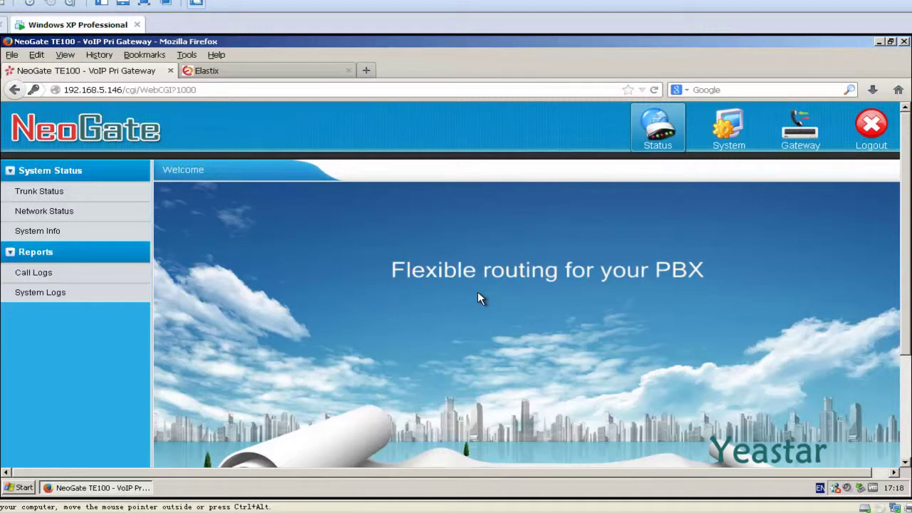
Step: Start a new VoIP trunk from Gateway > VoIP Trunk > Add VoIP Trunk
{"action": "left_click", "coordinate": [797, 151]}
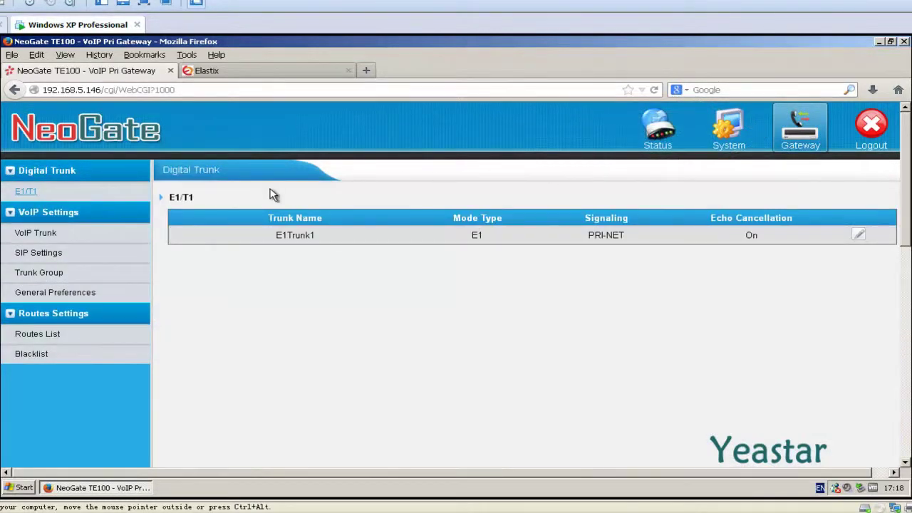
{"action": "left_click", "coordinate": [64, 243]}
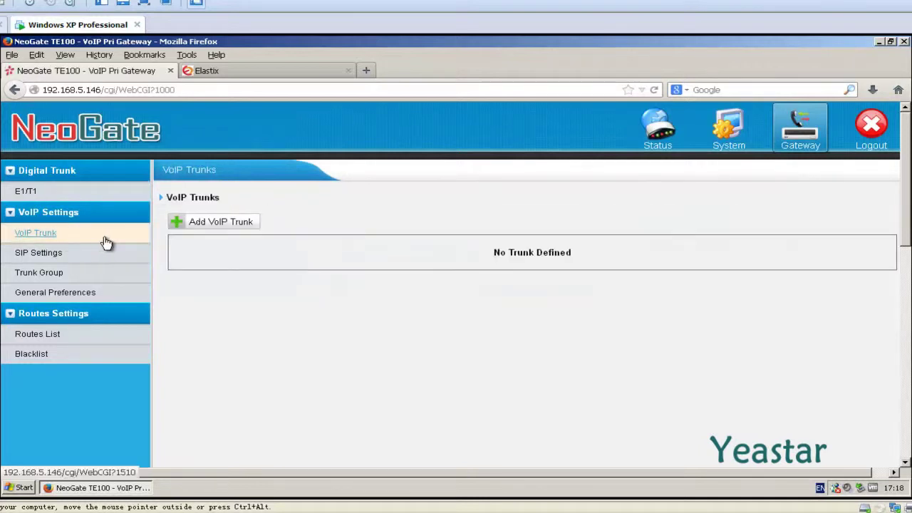
{"action": "left_click", "coordinate": [175, 225]}
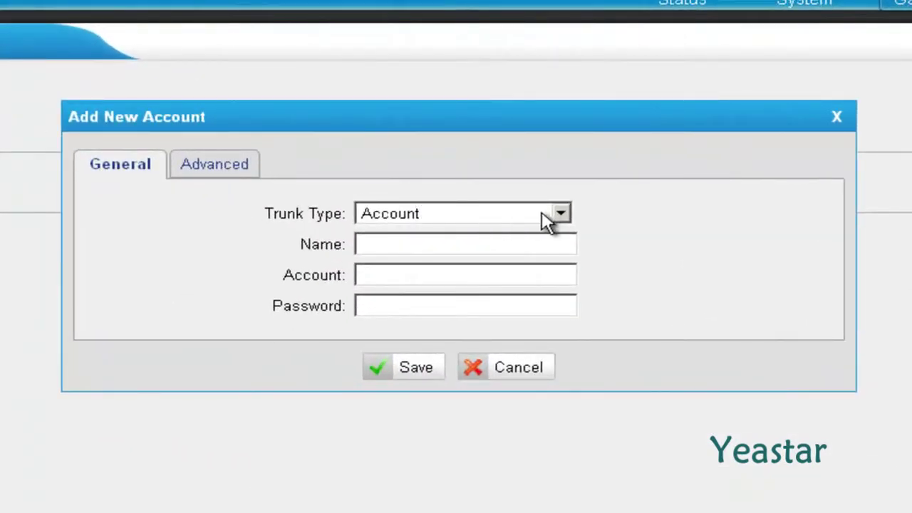
Step: Fill in a Service Provider trunk named Elastix with host 192.168.5.178 and port 5060
{"action": "left_click", "coordinate": [561, 214]}
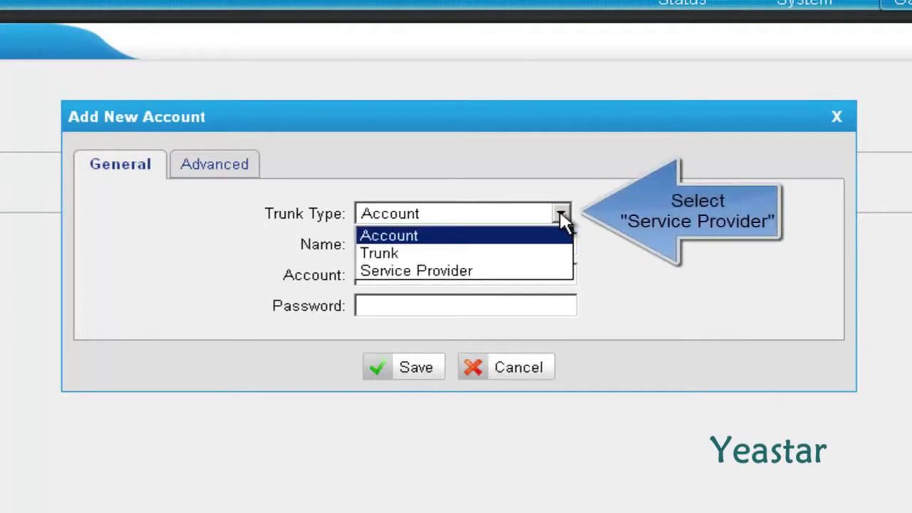
{"action": "left_click", "coordinate": [546, 272]}
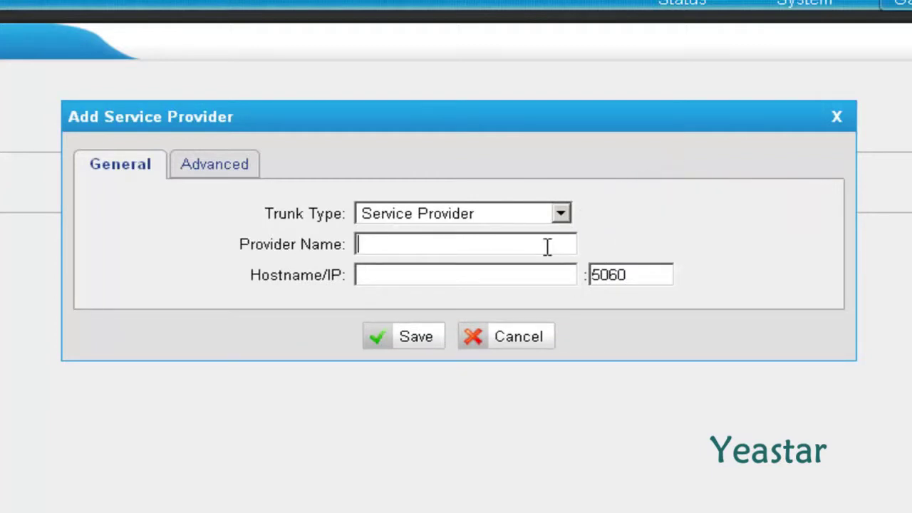
{"action": "left_click", "coordinate": [547, 247]}
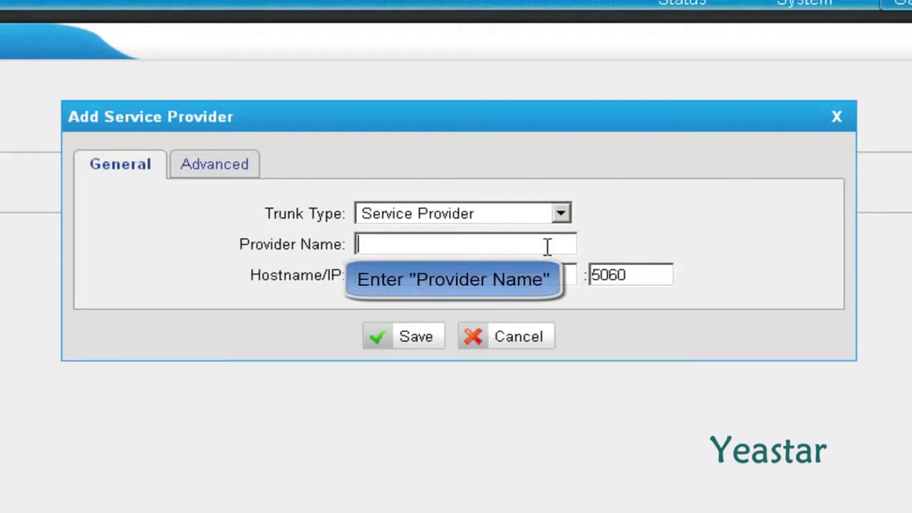
{"action": "type", "text": "Elastix"}
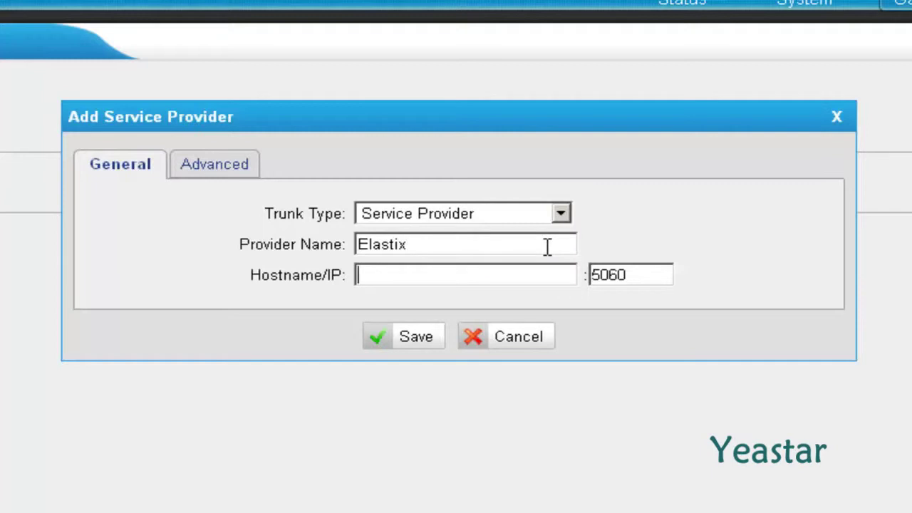
{"action": "key", "text": "Tab"}
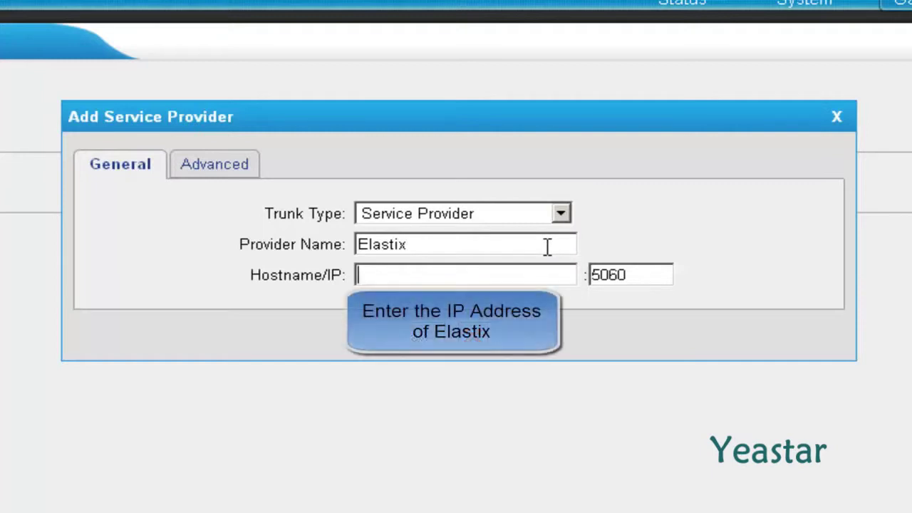
{"action": "type", "text": "192.168.5.178"}
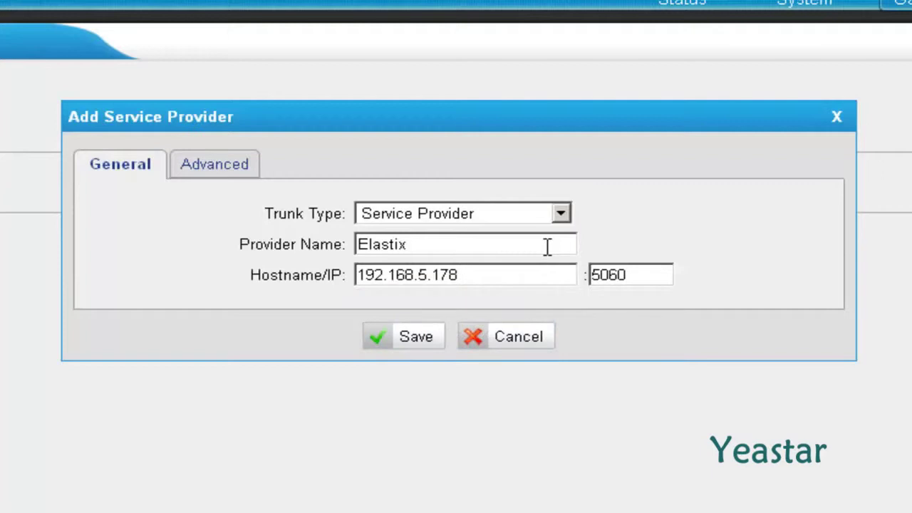
{"action": "key", "text": "Tab"}
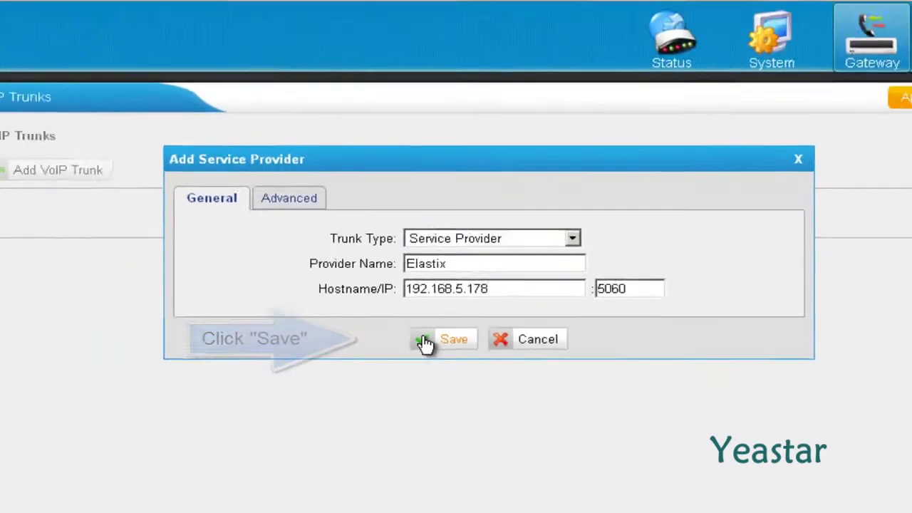
Step: Save the Elastix trunk, apply the gateway changes, and check Status > Trunk Status
{"action": "left_click", "coordinate": [381, 340]}
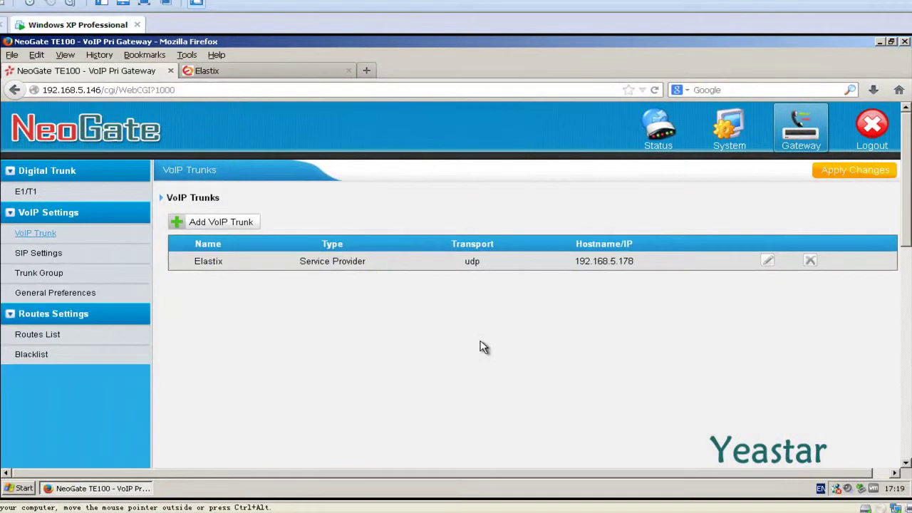
{"action": "left_click", "coordinate": [835, 170]}
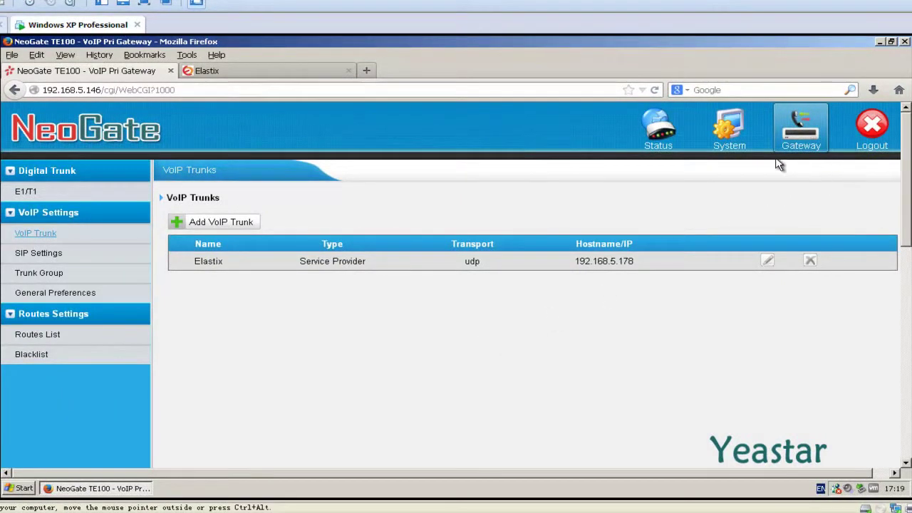
{"action": "left_click", "coordinate": [666, 148]}
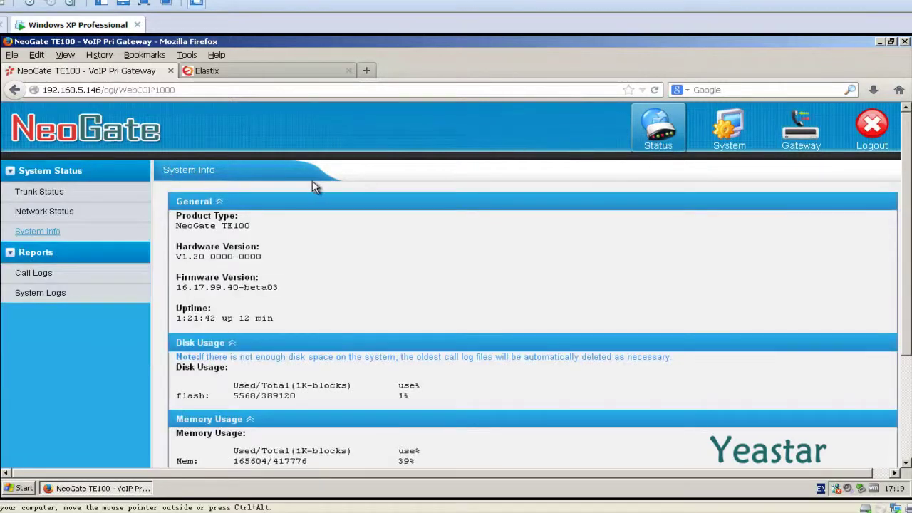
{"action": "left_click", "coordinate": [71, 198]}
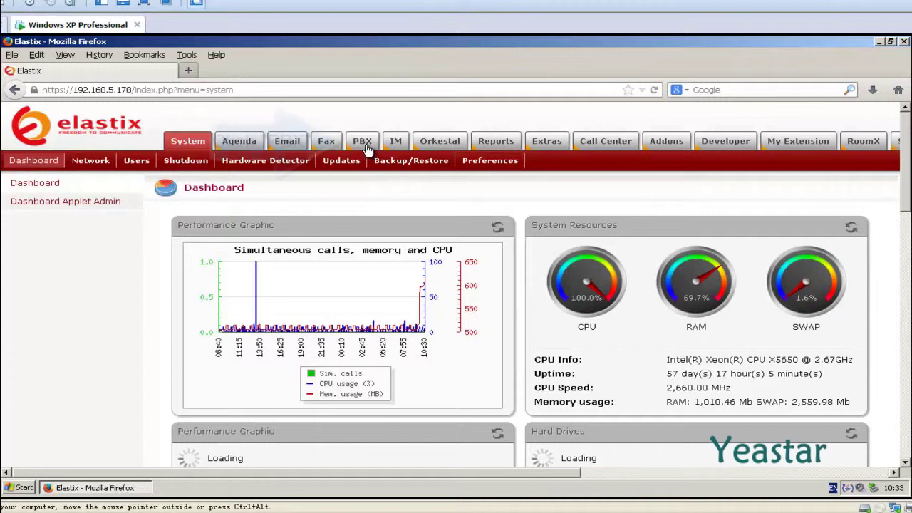
Step: Start a new SIP trunk from PBX > Trunks > Add SIP Trunk in Elastix
{"action": "left_click", "coordinate": [367, 150]}
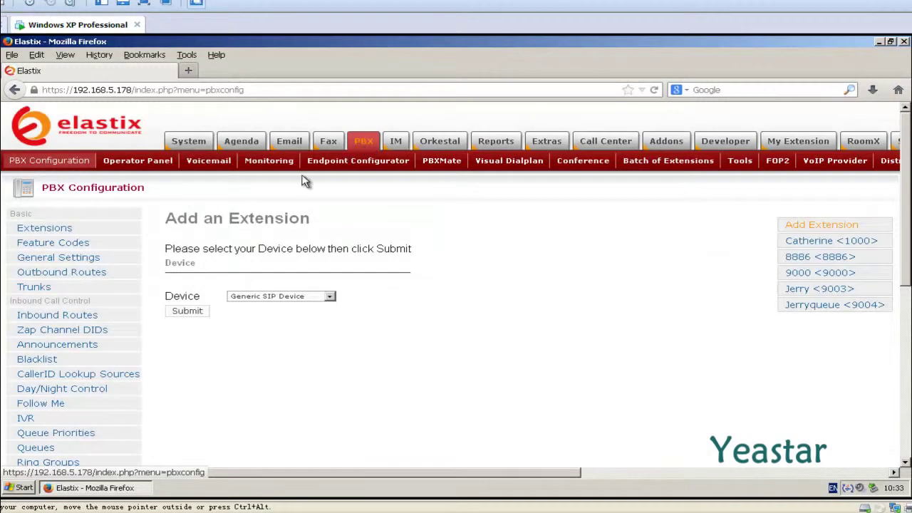
{"action": "left_click", "coordinate": [33, 287]}
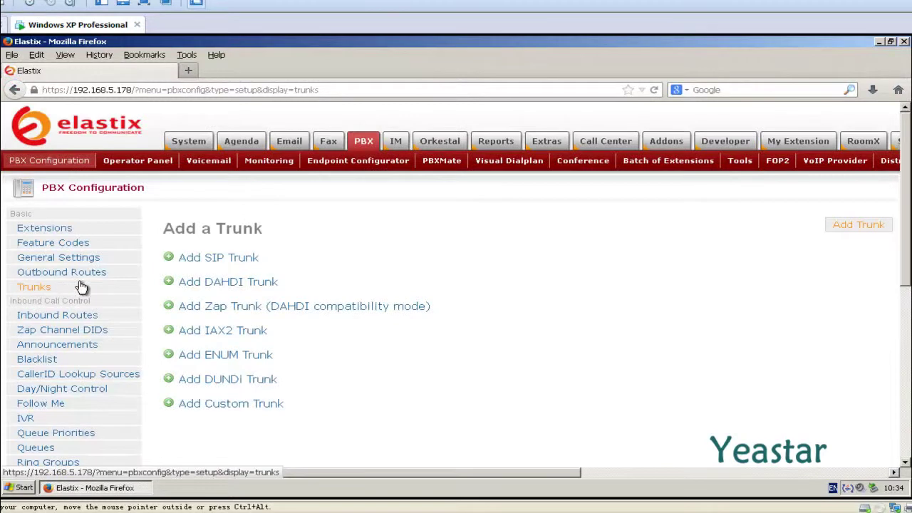
{"action": "left_click", "coordinate": [168, 263]}
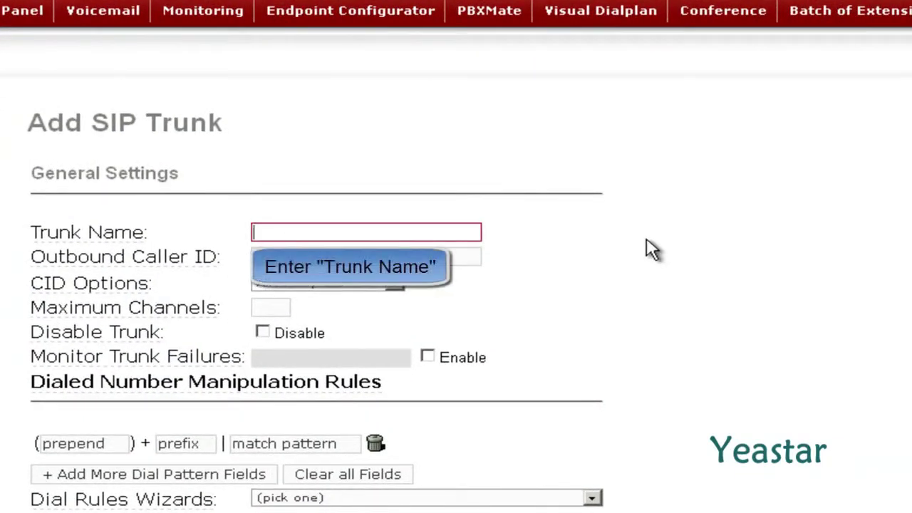
Step: Enter NeoGate_TE as both the trunk name and the outgoing trunk name
{"action": "type", "text": "NeoGate_TE"}
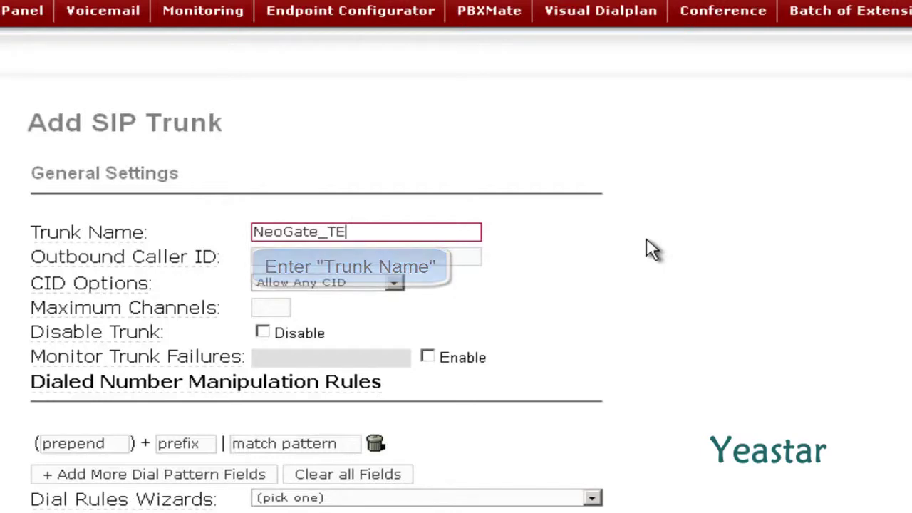
{"action": "left_click", "coordinate": [648, 248]}
{"action": "scroll", "coordinate": [647, 248], "scroll_direction": "down", "scroll_amount": 1}
{"action": "scroll", "coordinate": [646, 248], "scroll_direction": "down", "scroll_amount": 6}
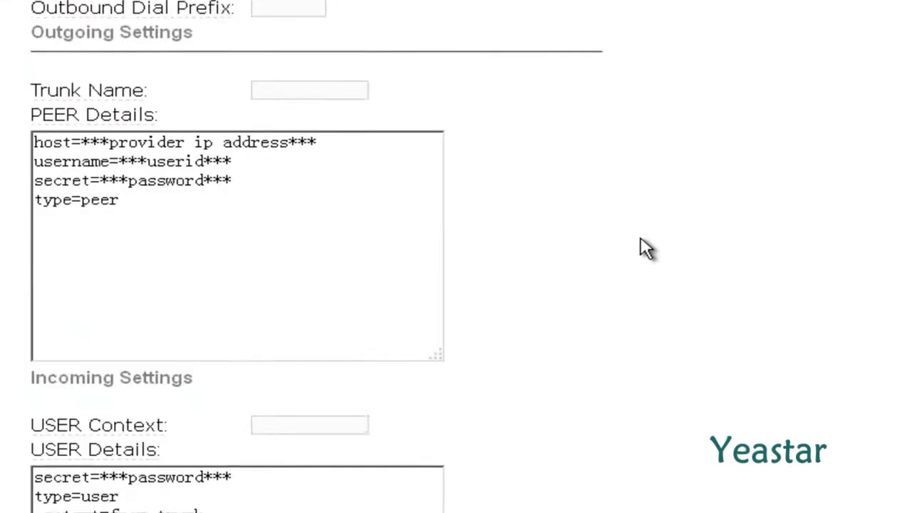
{"action": "left_click", "coordinate": [350, 68]}
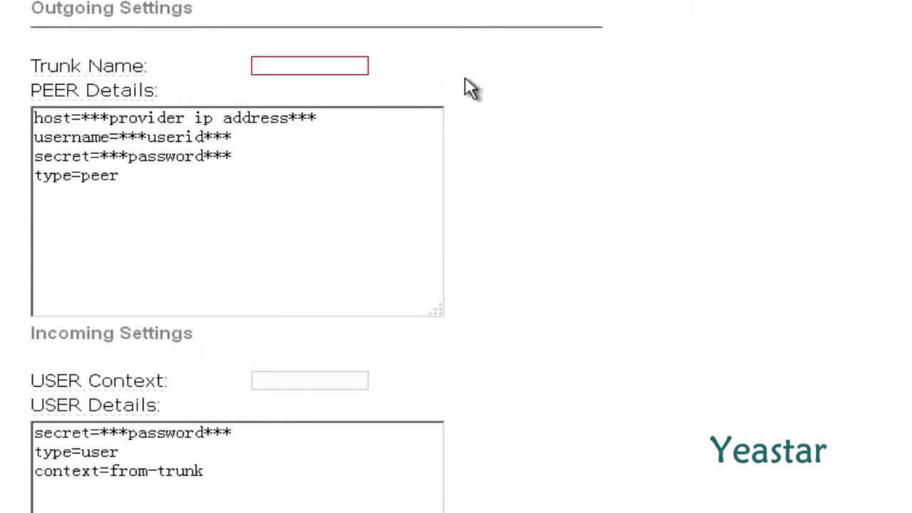
{"action": "type", "text": "NeoGate_TE"}
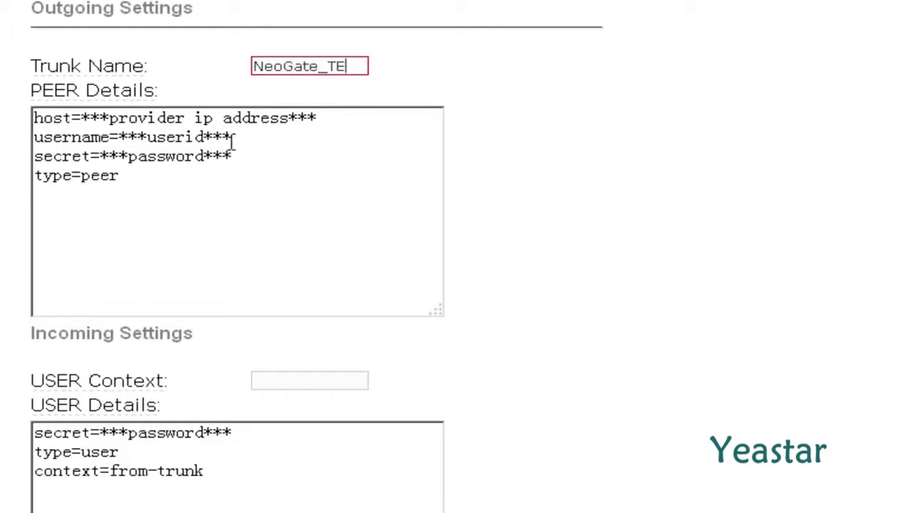
Step: Replace PEER Details with the host=192.168.5.146 settings and submit the trunk
{"action": "left_click_drag", "start_coordinate": [133, 180], "coordinate": [23, 118]}
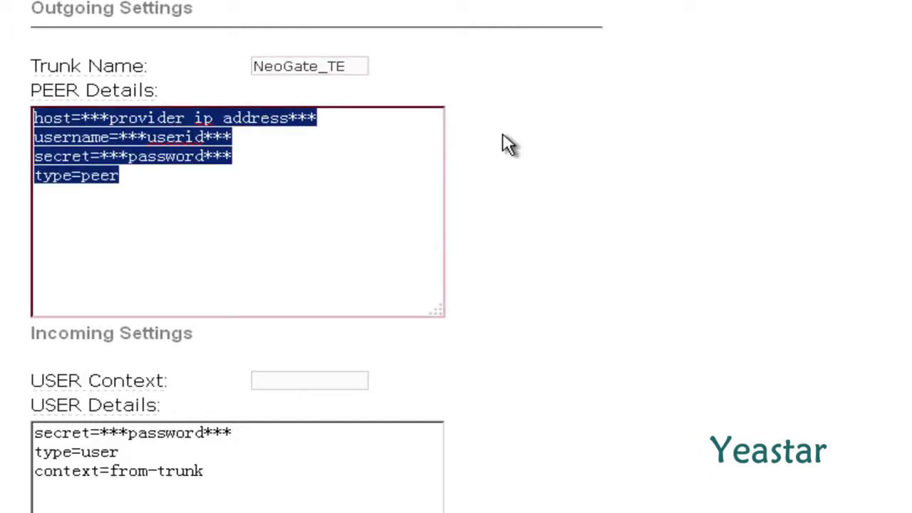
{"action": "type", "text": "host=192.168.5.146 type=peer qualify=yes disallow=all allow=ulaw,alaw,gsm"}
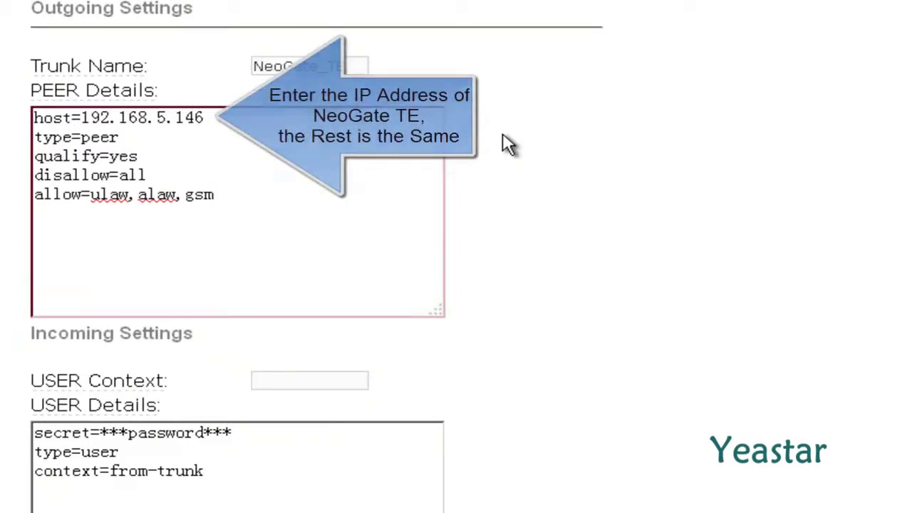
{"action": "left_click", "coordinate": [509, 145]}
{"action": "scroll", "coordinate": [507, 146], "scroll_direction": "down", "scroll_amount": 5}
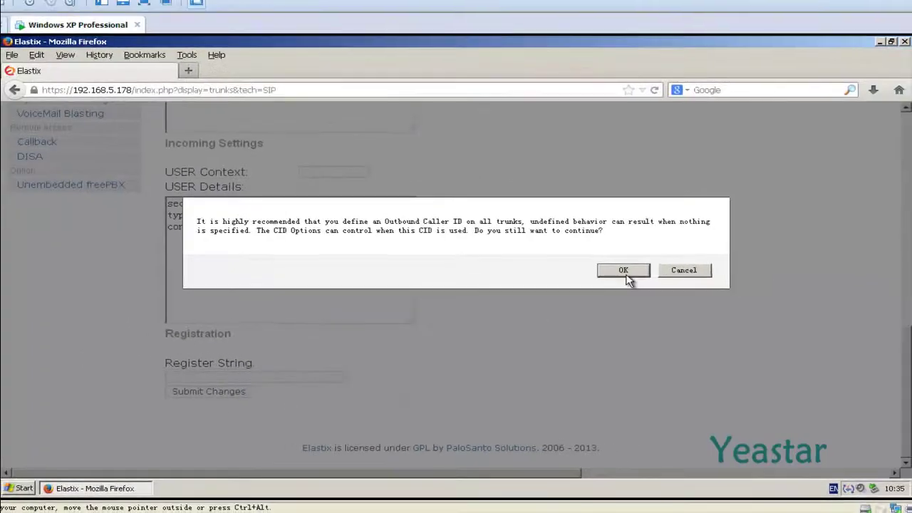
{"action": "left_click", "coordinate": [623, 271]}
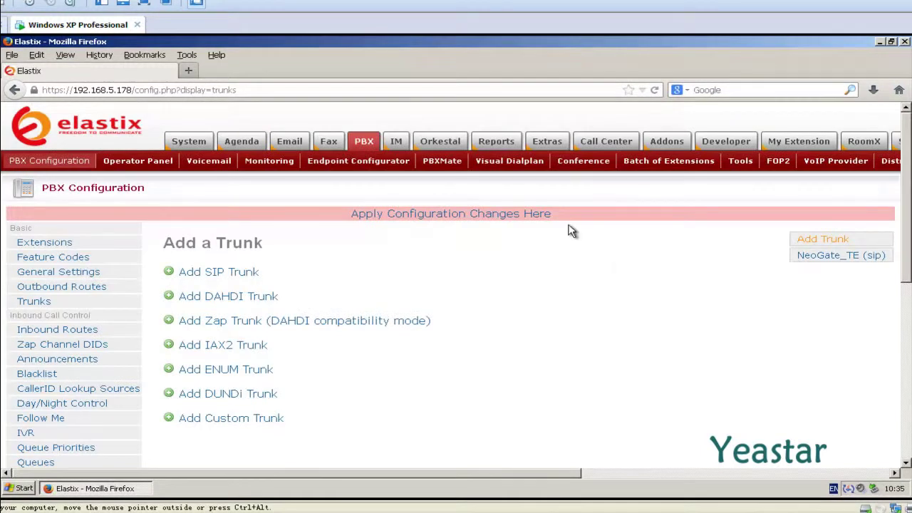
Step: Apply the pending Elastix configuration changes for the NeoGate_TE trunk
{"action": "left_click", "coordinate": [549, 215]}
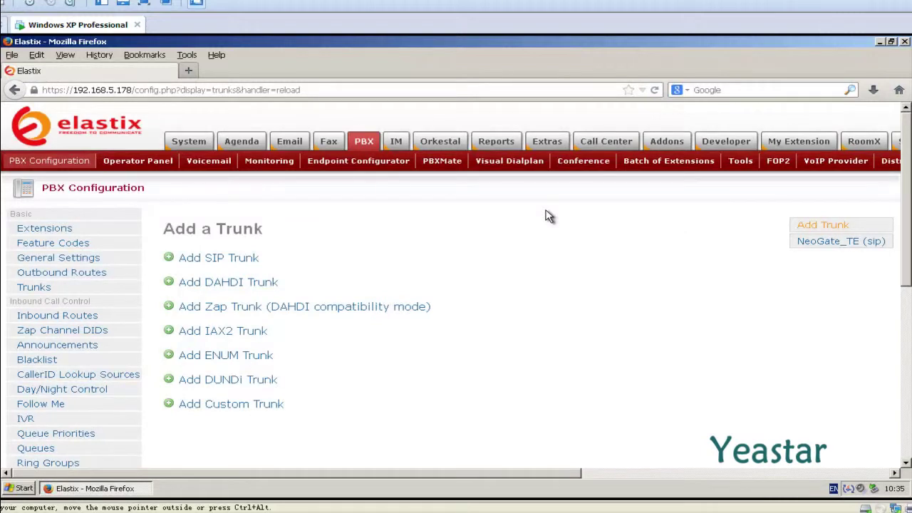
{"action": "scroll", "coordinate": [547, 216], "scroll_direction": "down", "scroll_amount": 8}
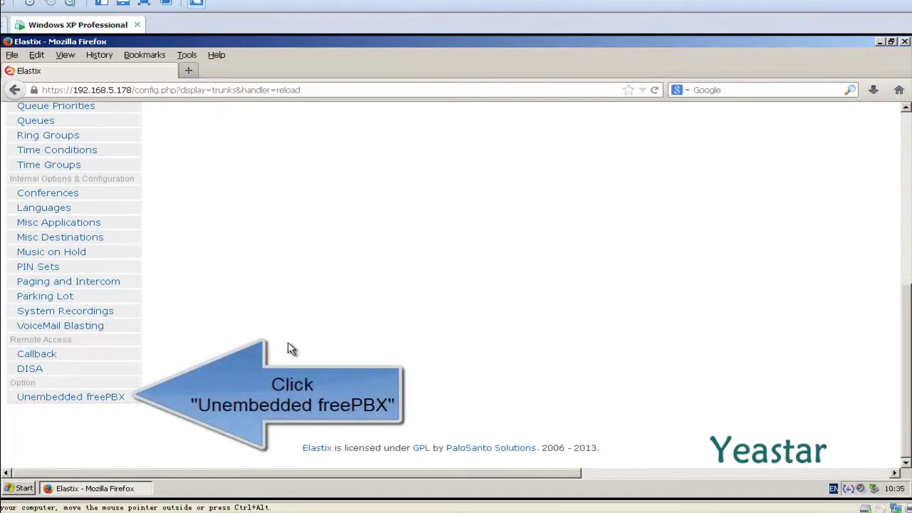
Step: In unembedded FreePBX, run 'sip show peers' in the Asterisk CLI to confirm NeoGate_TE is online
{"action": "left_click", "coordinate": [124, 398]}
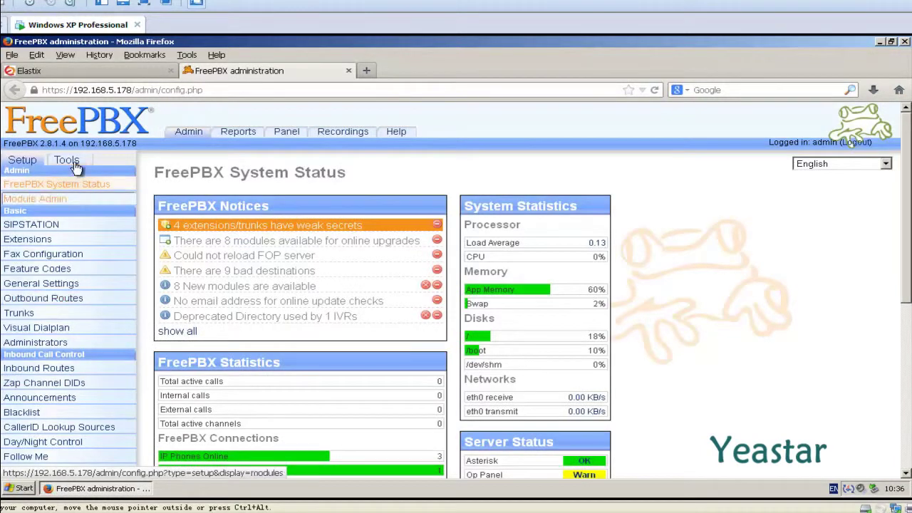
{"action": "left_click", "coordinate": [68, 160]}
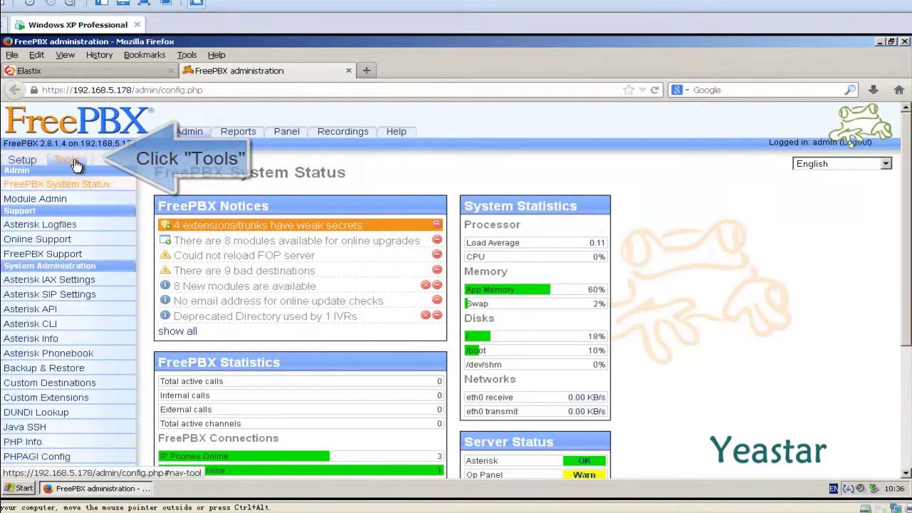
{"action": "left_click", "coordinate": [64, 240]}
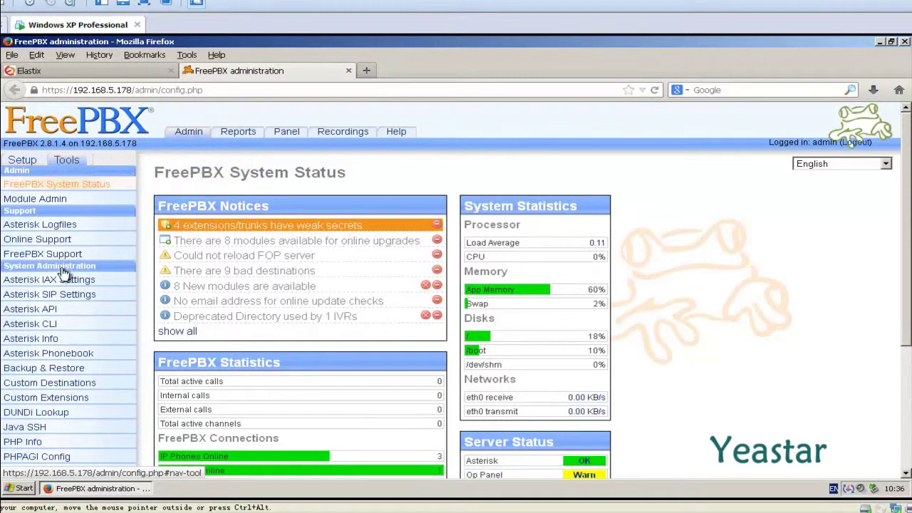
{"action": "left_click", "coordinate": [47, 327]}
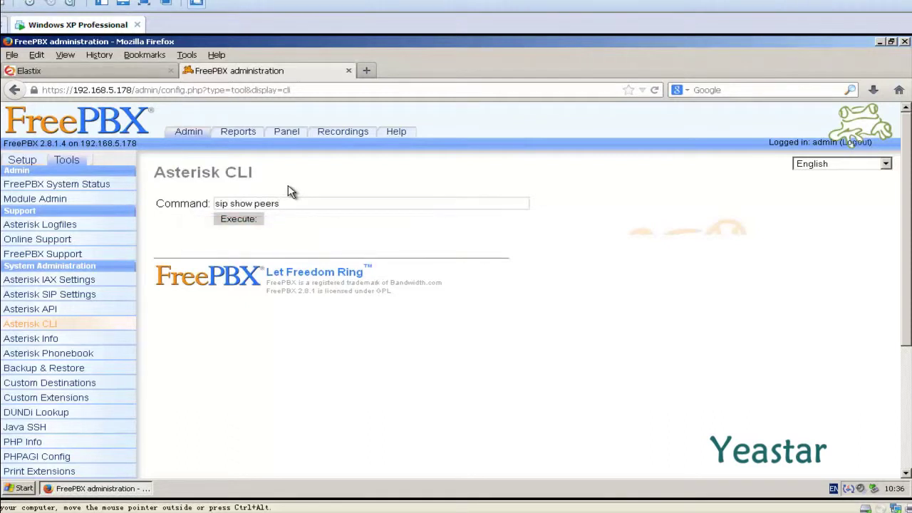
{"action": "left_click", "coordinate": [259, 221]}
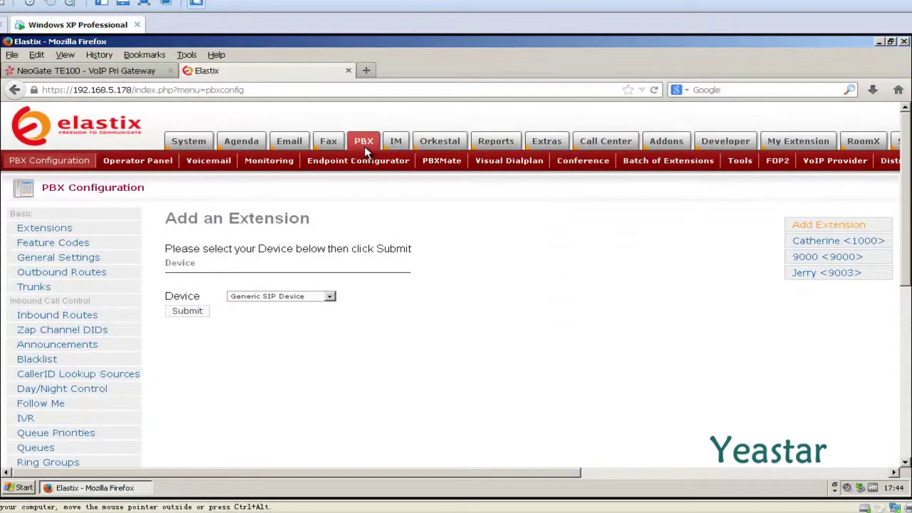
Step: Create outbound route To_NeoGateTE with pattern X. over trunk NeoGate_TE and apply the configuration
{"action": "left_click", "coordinate": [117, 277]}
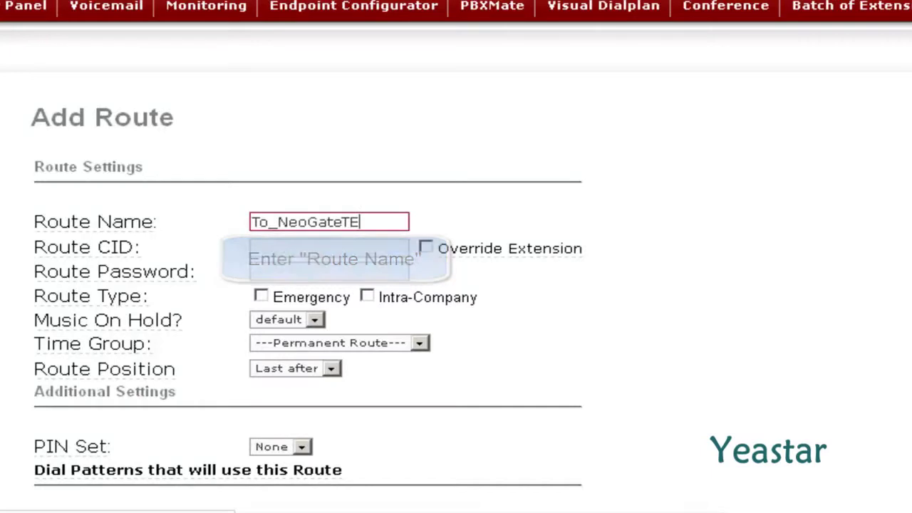
{"action": "left_click", "coordinate": [631, 302]}
{"action": "scroll", "coordinate": [634, 301], "scroll_direction": "down", "scroll_amount": 5}
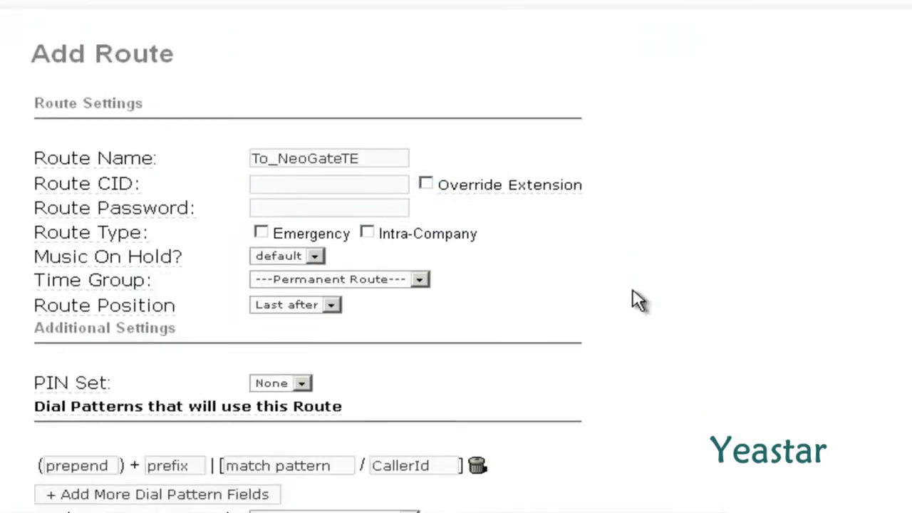
{"action": "scroll", "coordinate": [632, 300], "scroll_direction": "down", "scroll_amount": 4}
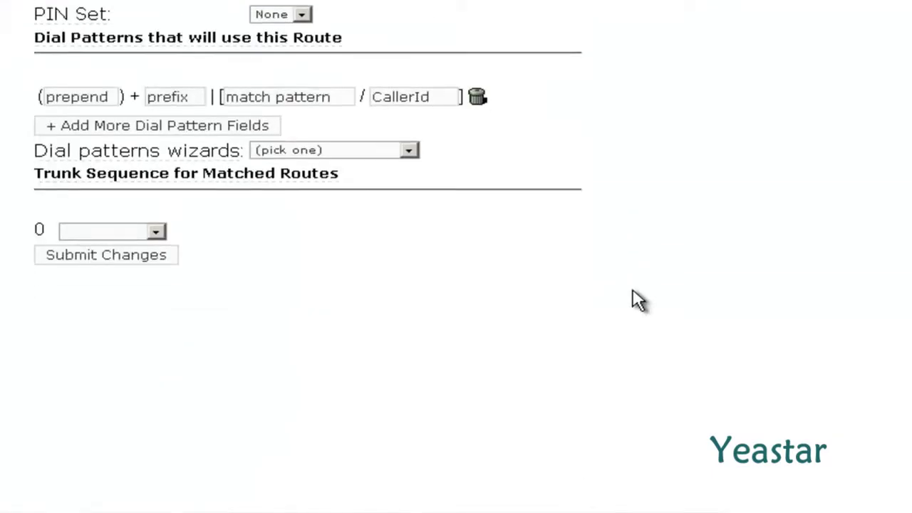
{"action": "left_click", "coordinate": [301, 95]}
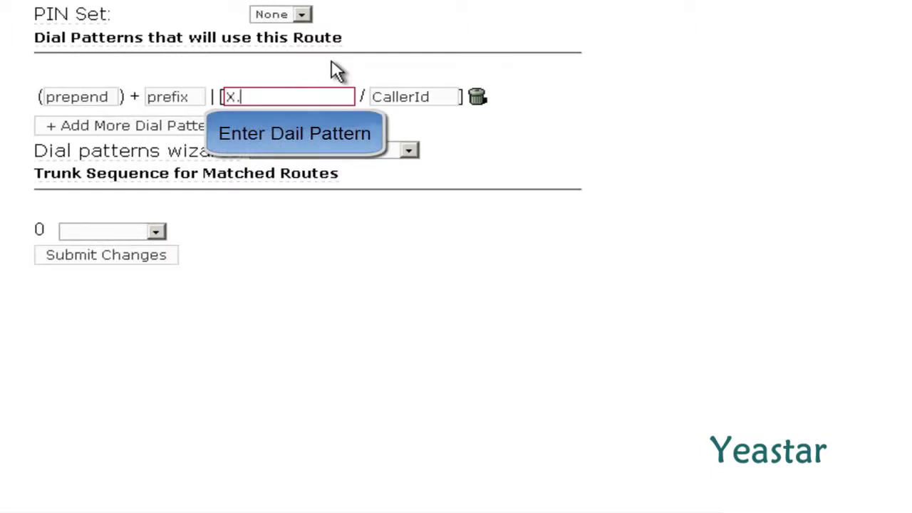
{"action": "left_click", "coordinate": [336, 70]}
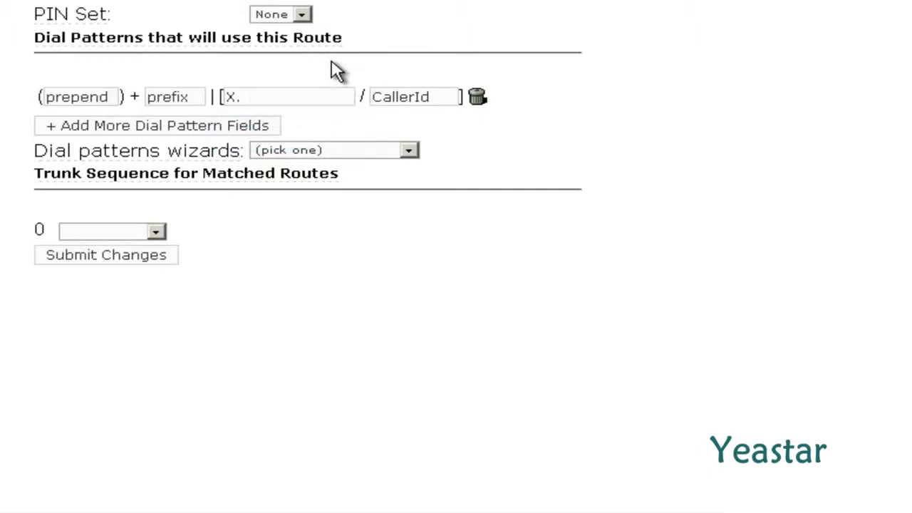
{"action": "left_click", "coordinate": [157, 232]}
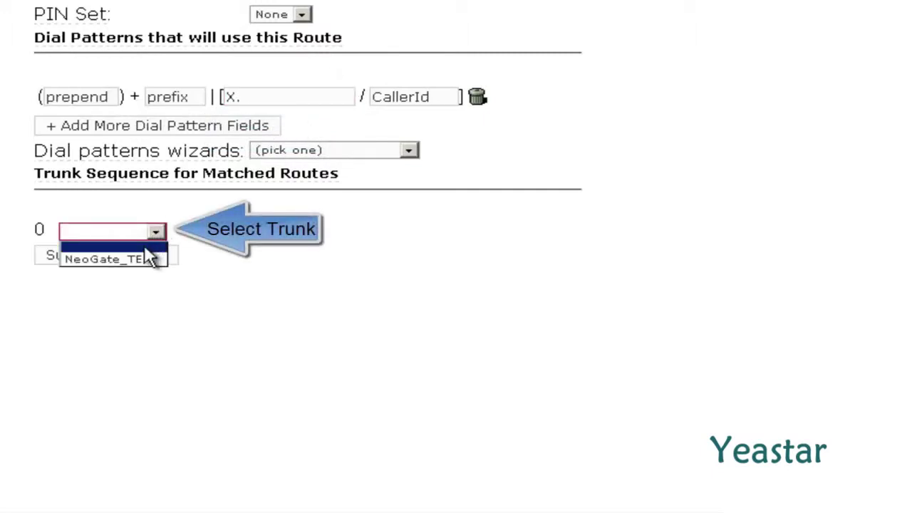
{"action": "left_click", "coordinate": [147, 263]}
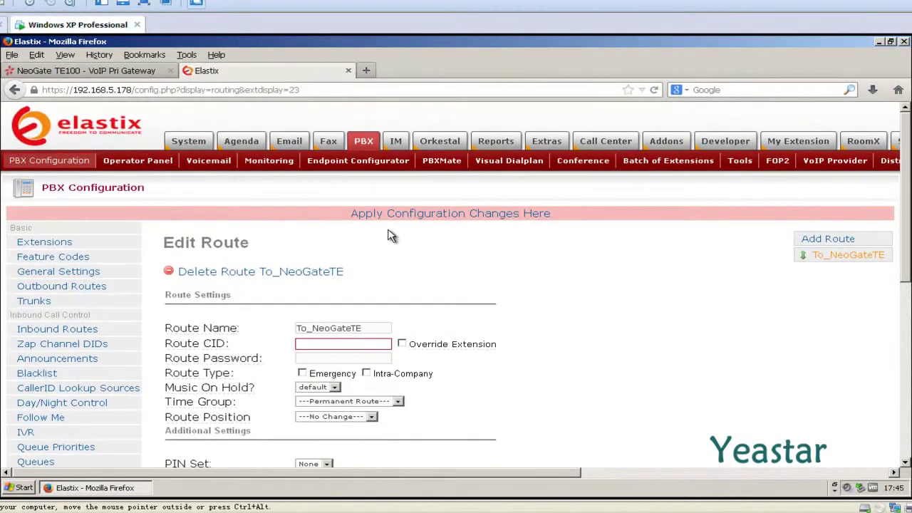
{"action": "left_click", "coordinate": [403, 214]}
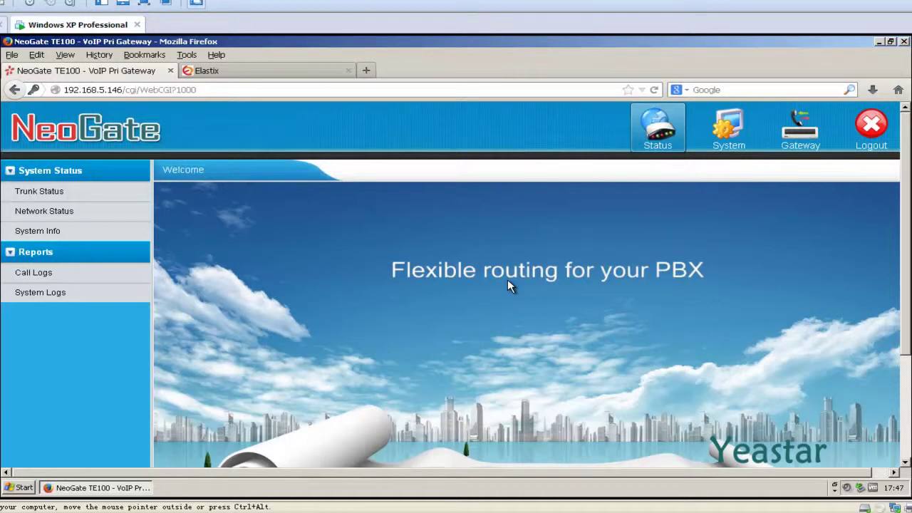
Step: Go to the NeoGate TE100 Gateway Routes List page
{"action": "left_click", "coordinate": [789, 150]}
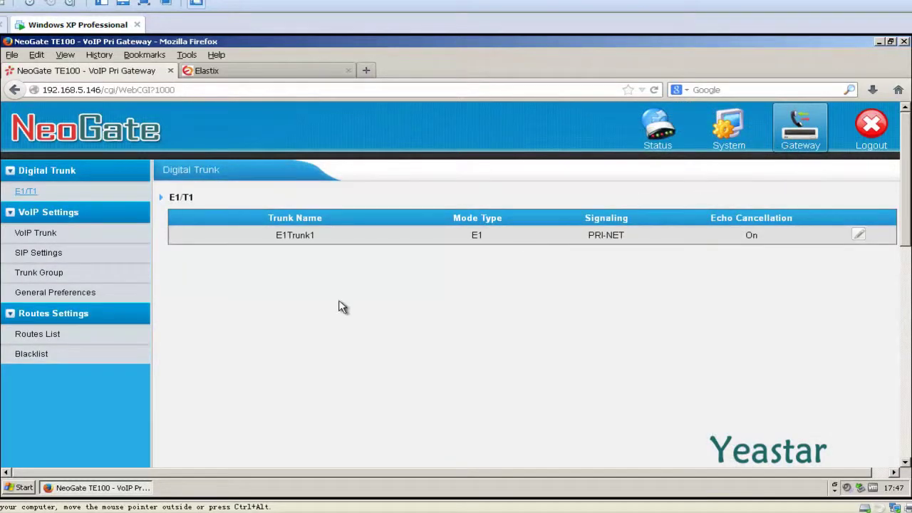
{"action": "left_click", "coordinate": [71, 333]}
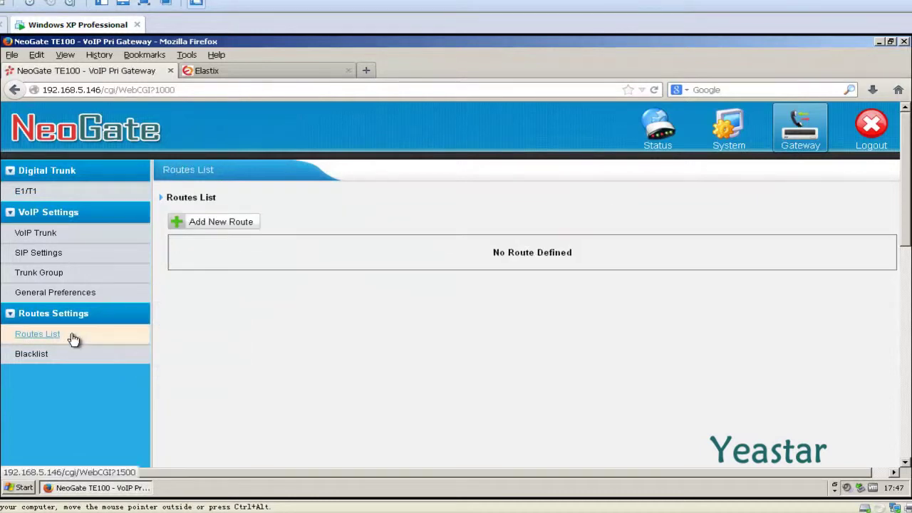
Step: Add a new Simple Mode route named Elastix_to_NeoGateTE
{"action": "left_click", "coordinate": [183, 227]}
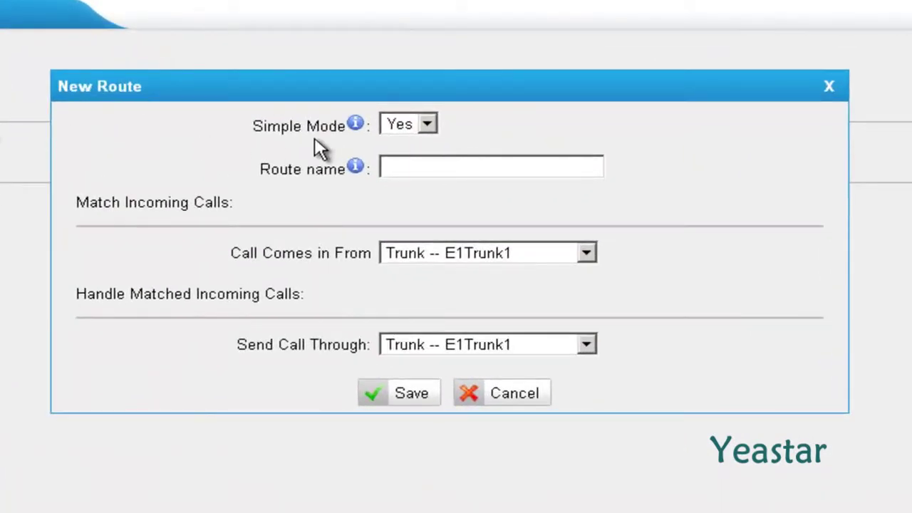
{"action": "left_click", "coordinate": [426, 125]}
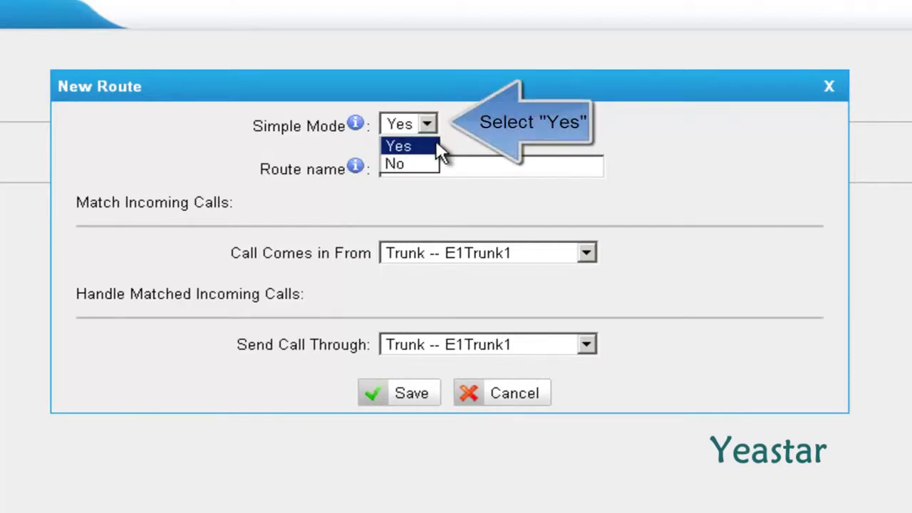
{"action": "left_click", "coordinate": [436, 145]}
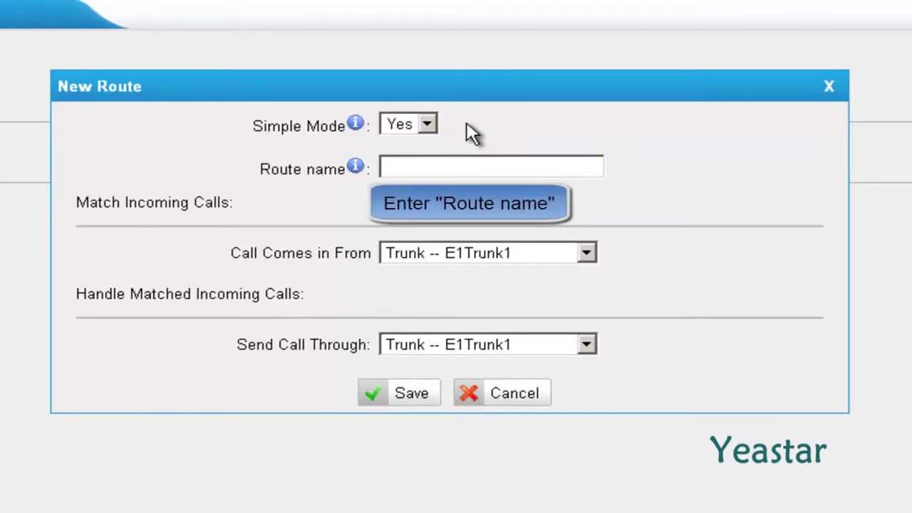
{"action": "type", "text": "Elastix_to_"}
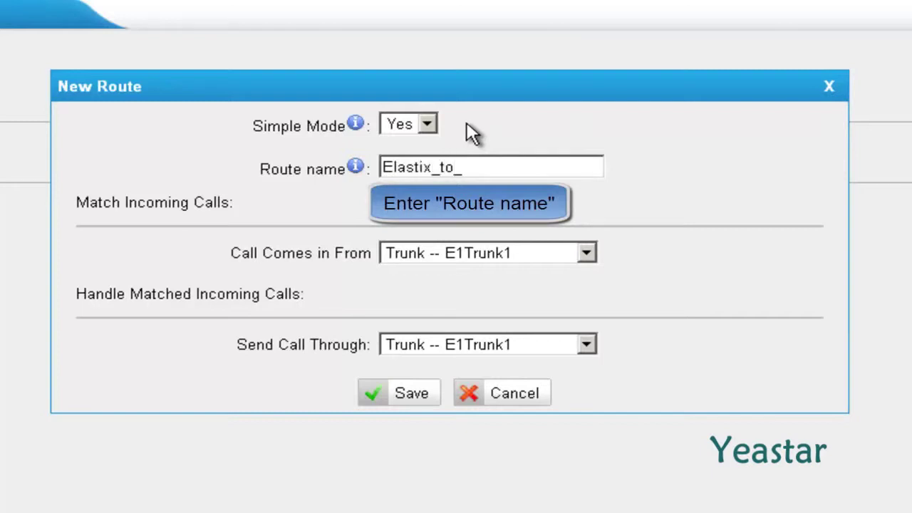
{"action": "type", "text": "NeoGateTE"}
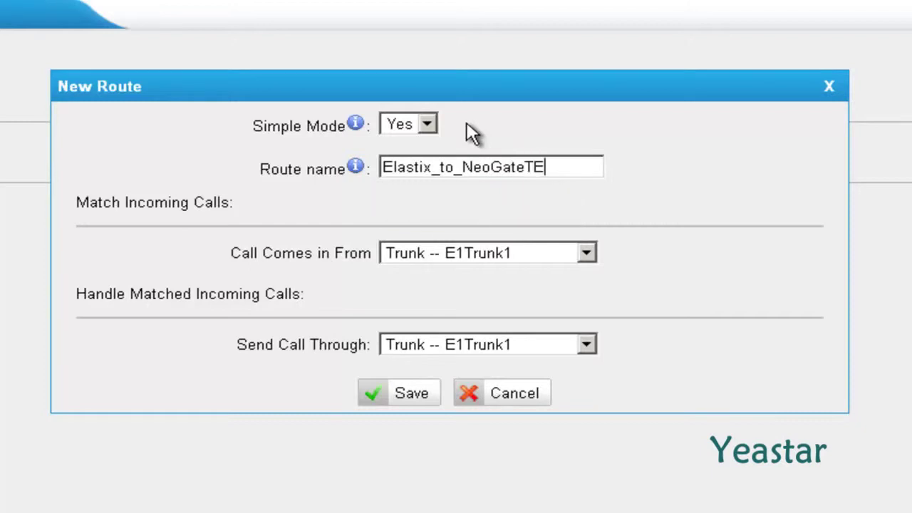
Step: Send calls from ServiceProvider Elastix to E1Trunk1, then save and apply the route
{"action": "left_click", "coordinate": [587, 255]}
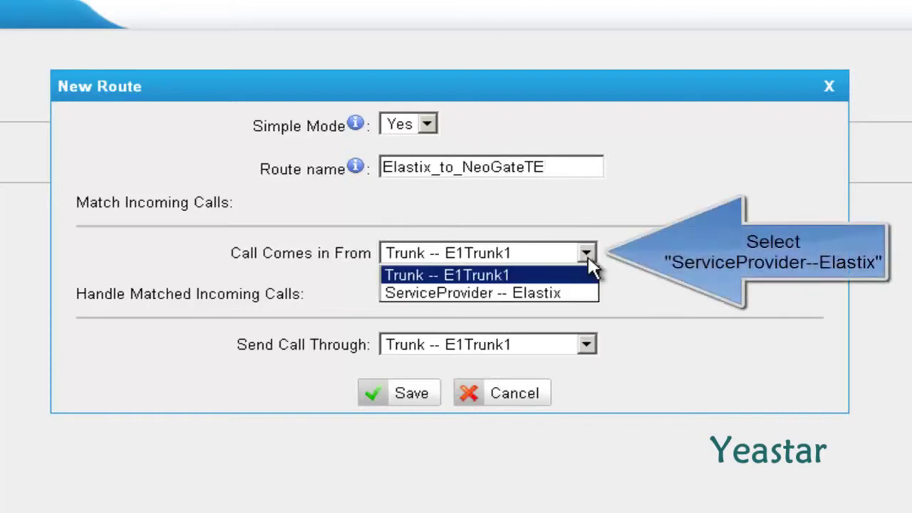
{"action": "left_click", "coordinate": [575, 293]}
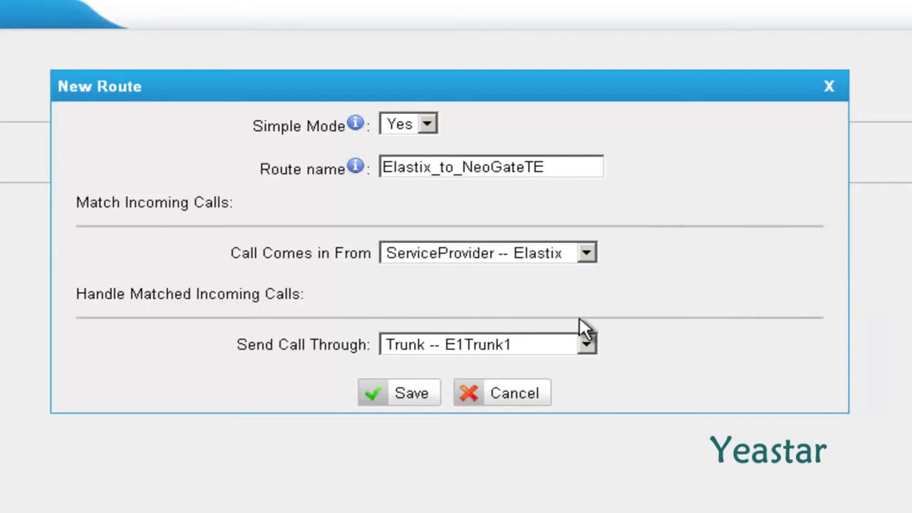
{"action": "left_click", "coordinate": [586, 346]}
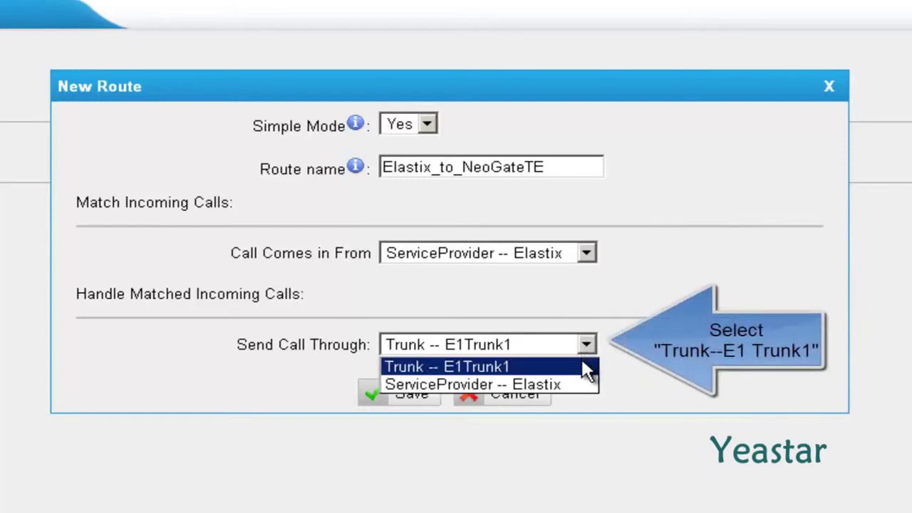
{"action": "left_click", "coordinate": [588, 367]}
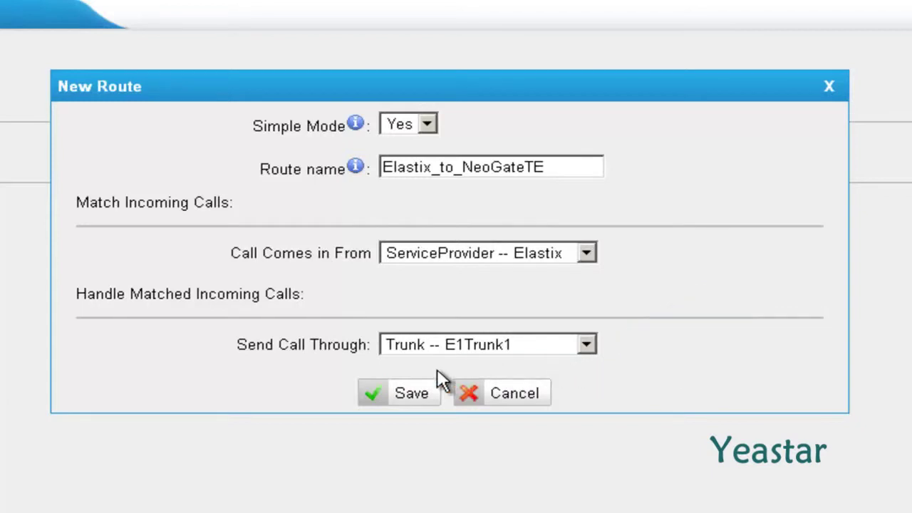
{"action": "left_click", "coordinate": [378, 394]}
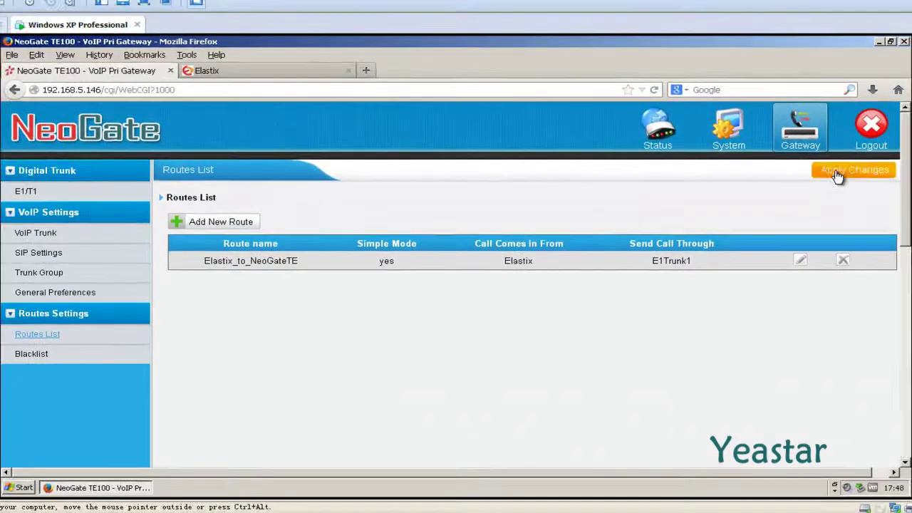
{"action": "left_click", "coordinate": [839, 178]}
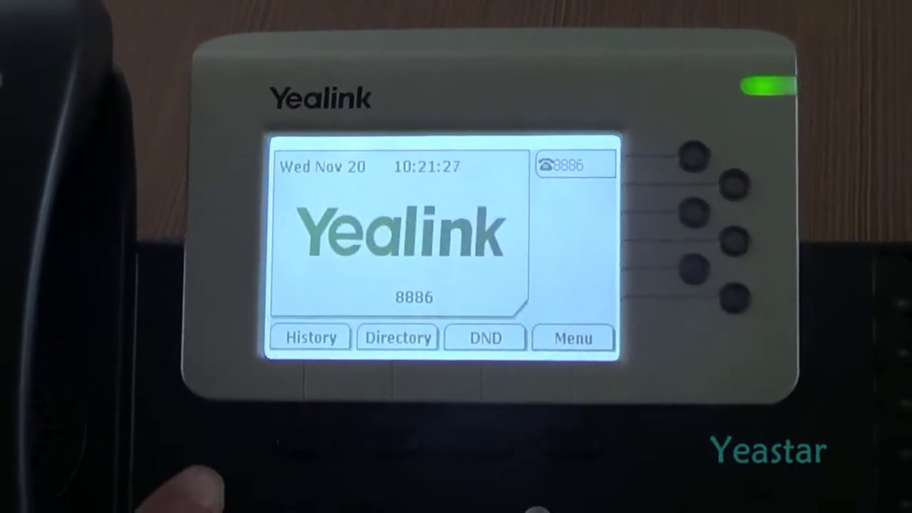
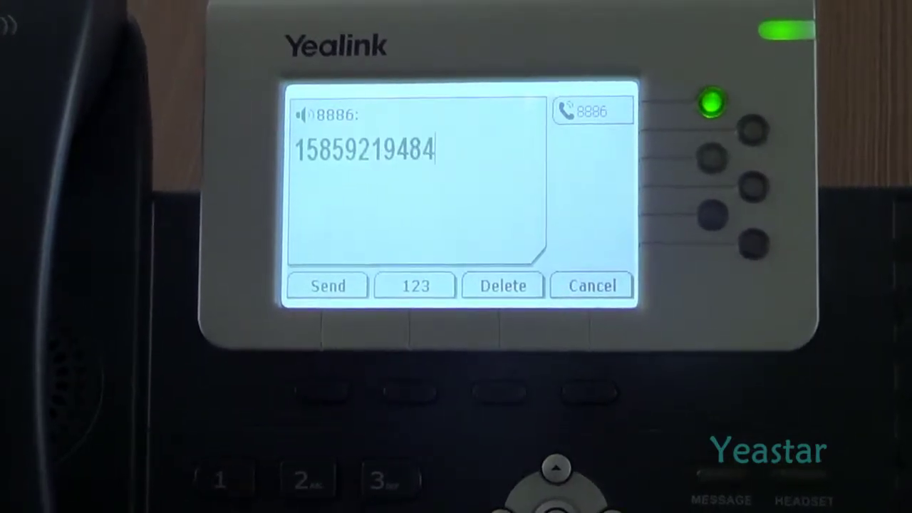
Step: From extension 8886 on the Yealink phone, dial the mobile number and place the test call
{"action": "key", "text": "Return"}
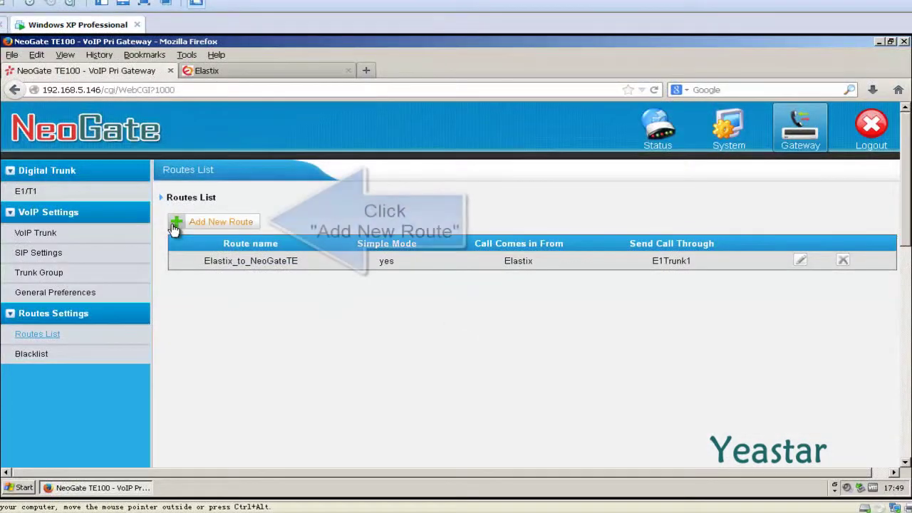
Step: Start a new NeoGate route from the Routes List with Add New Route
{"action": "left_click", "coordinate": [174, 225]}
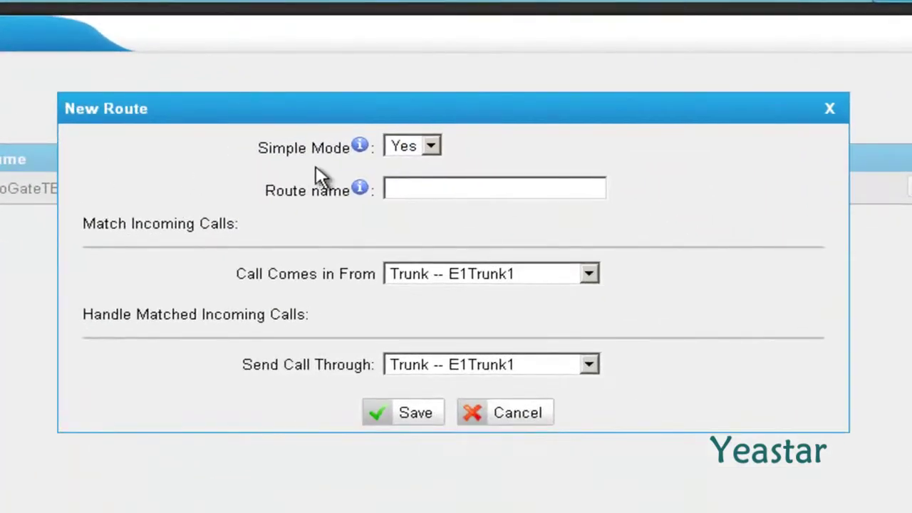
Step: In Simple Mode, create route NeoGateTE_to_Elastix from E1Trunk1 through Elastix, save and apply
{"action": "left_click", "coordinate": [434, 148]}
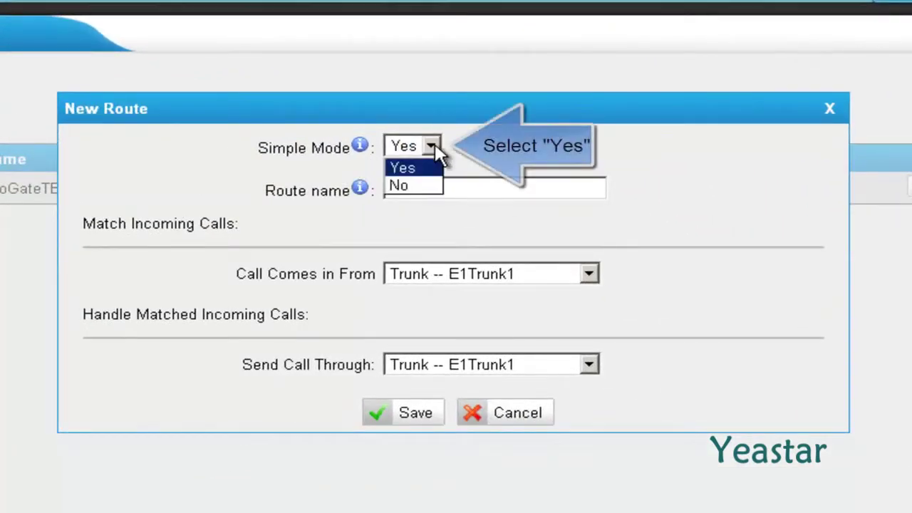
{"action": "left_click", "coordinate": [437, 170]}
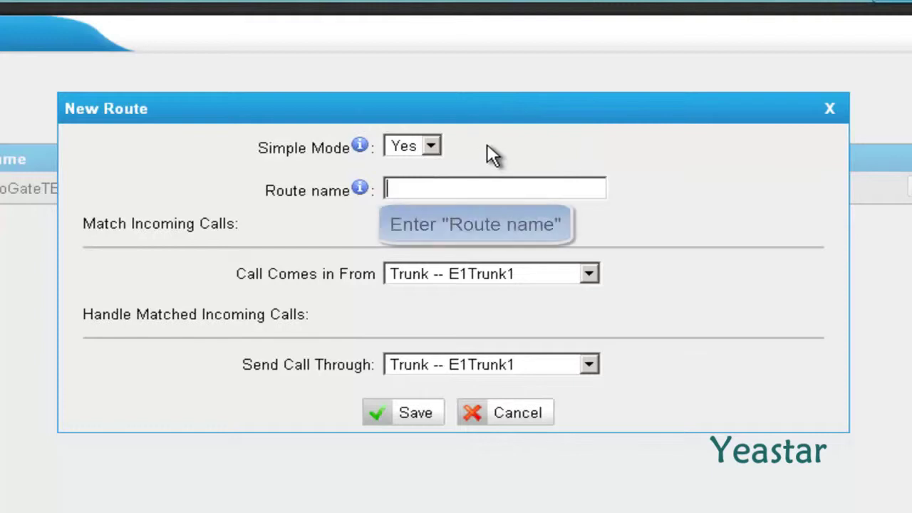
{"action": "type", "text": "Neo"}
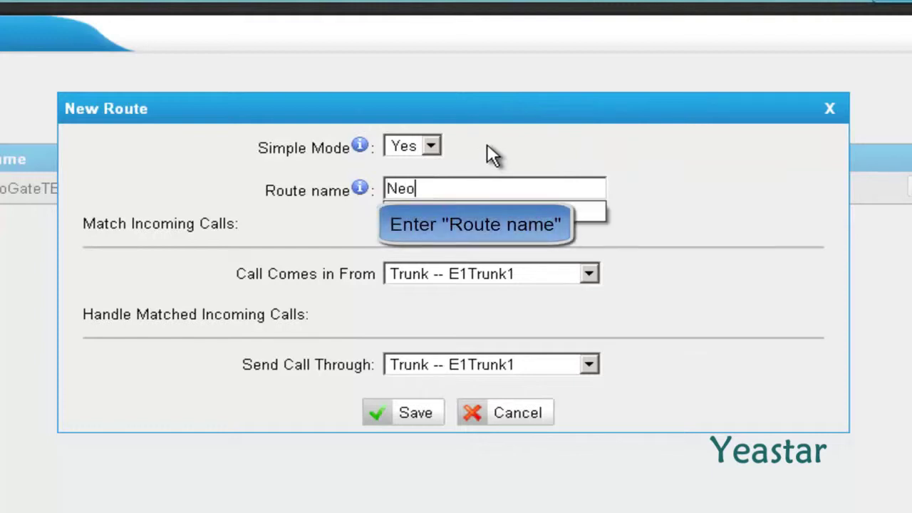
{"action": "type", "text": "GateTE_to"}
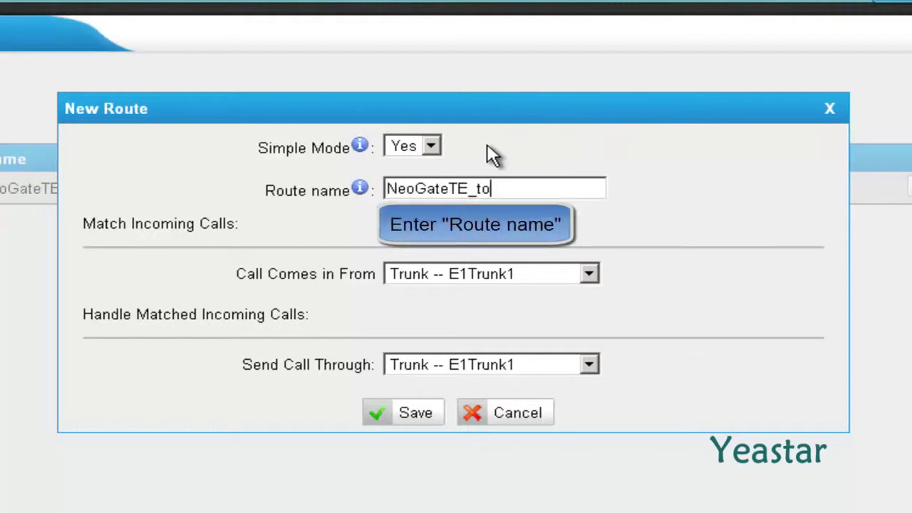
{"action": "type", "text": "_Elastix"}
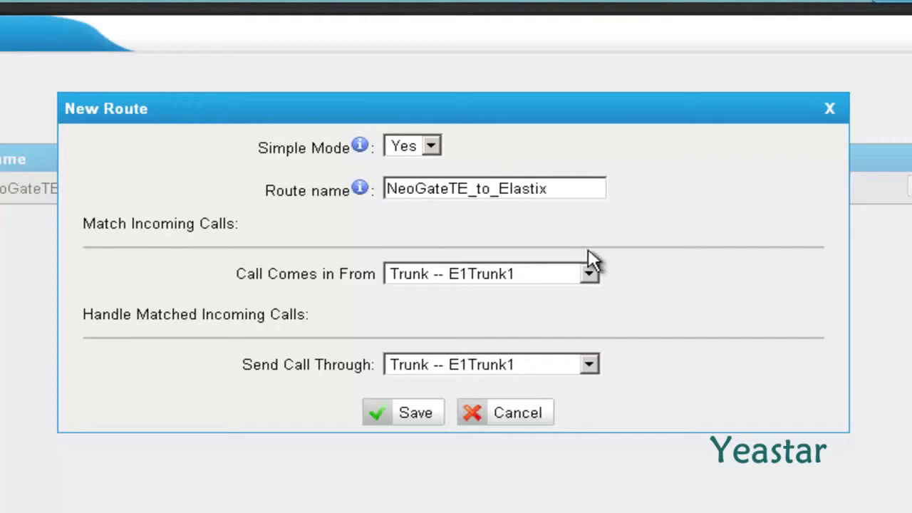
{"action": "left_click", "coordinate": [590, 274]}
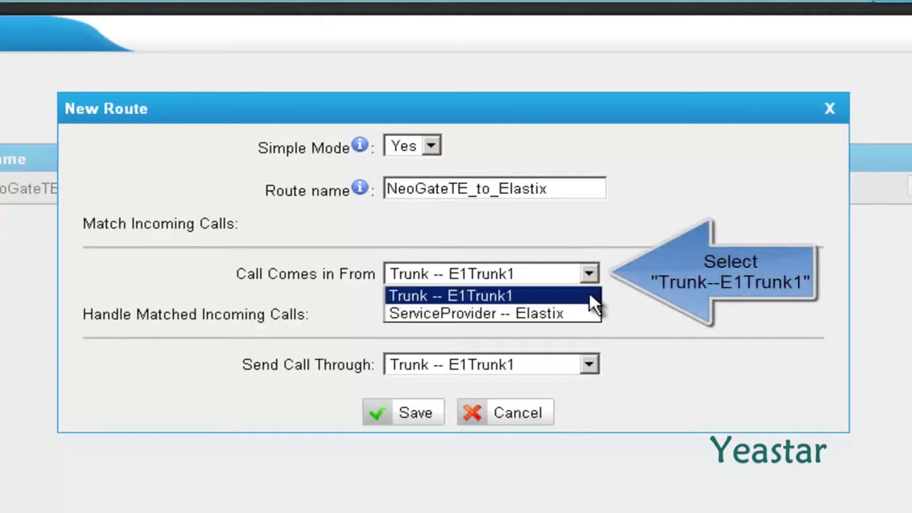
{"action": "left_click", "coordinate": [595, 304]}
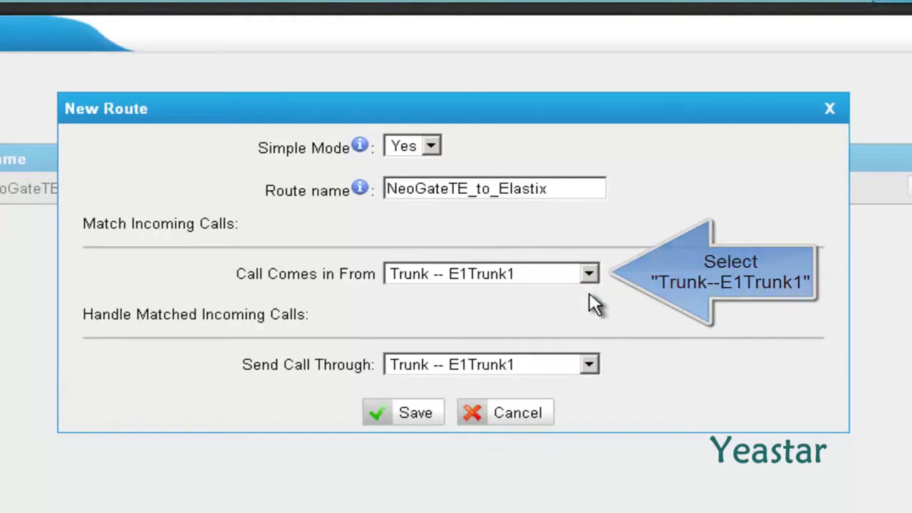
{"action": "left_click", "coordinate": [591, 365]}
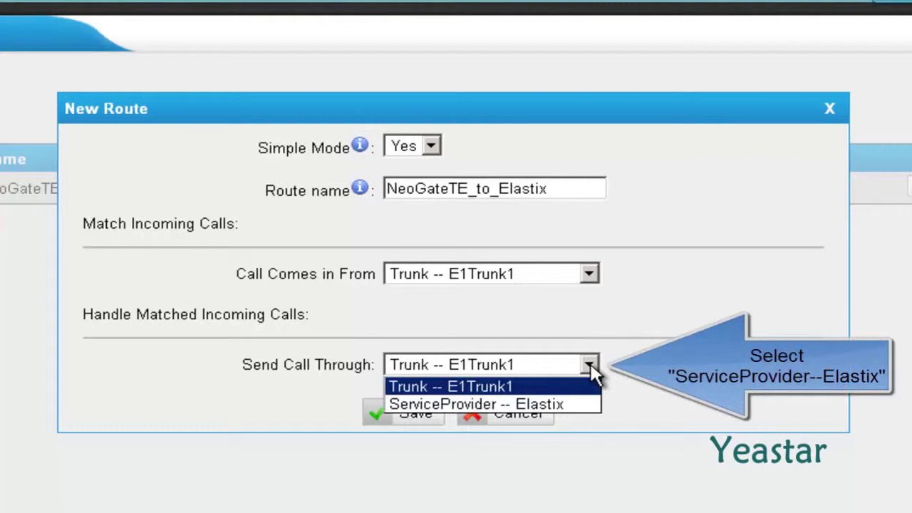
{"action": "left_click", "coordinate": [589, 405]}
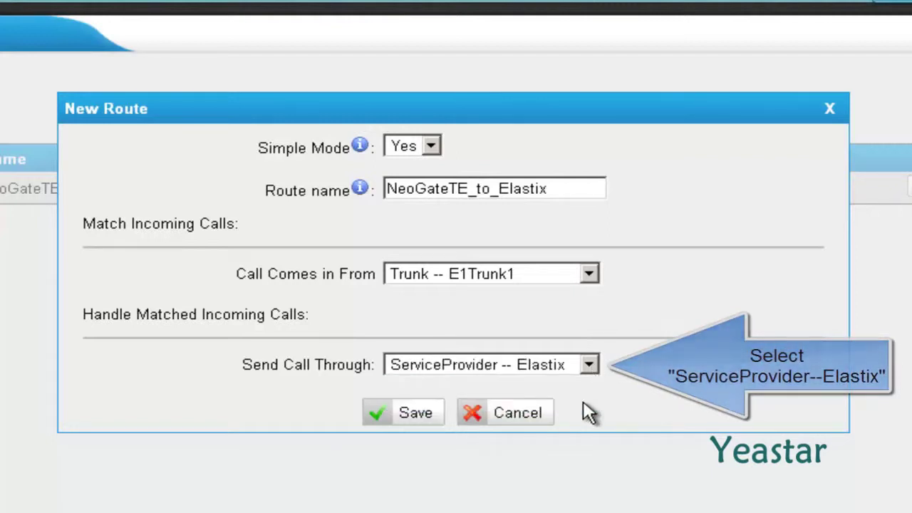
{"action": "left_click", "coordinate": [385, 419]}
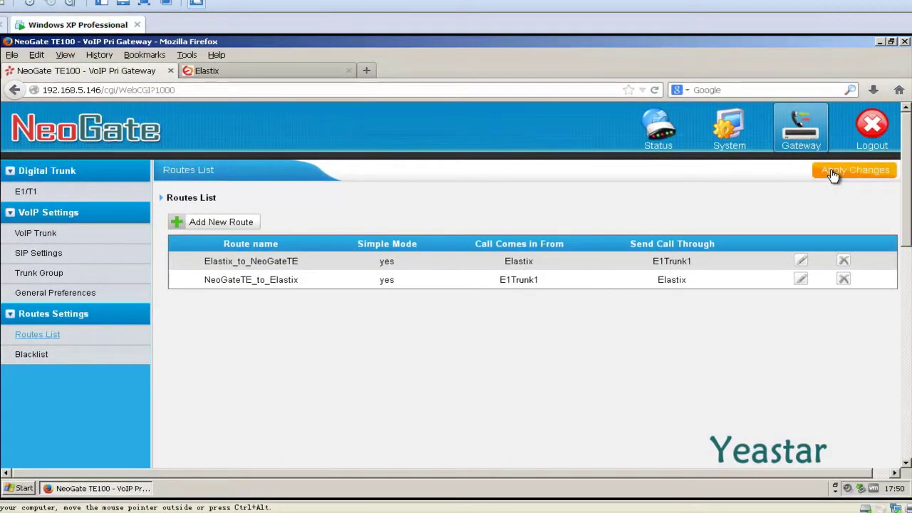
{"action": "left_click", "coordinate": [833, 175]}
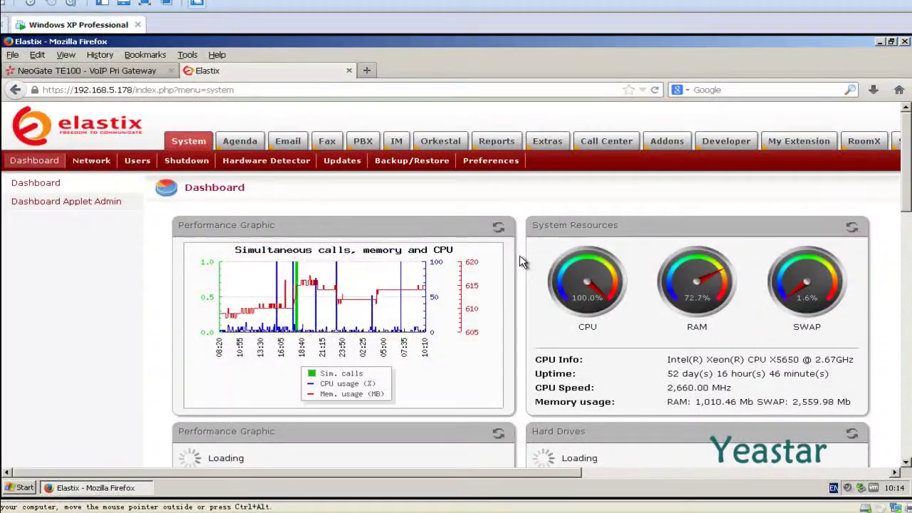
Step: Go to Elastix's PBX section and open the Inbound Routes page
{"action": "left_click", "coordinate": [364, 142]}
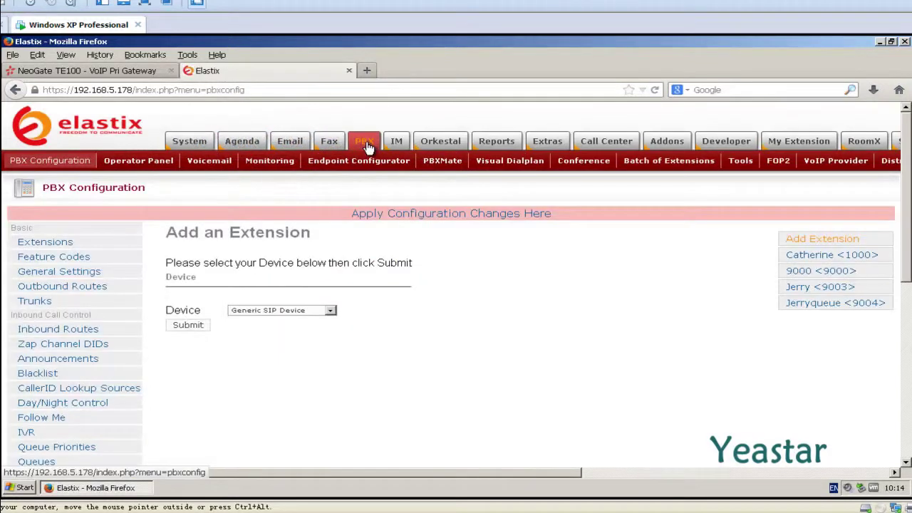
{"action": "left_click", "coordinate": [98, 336]}
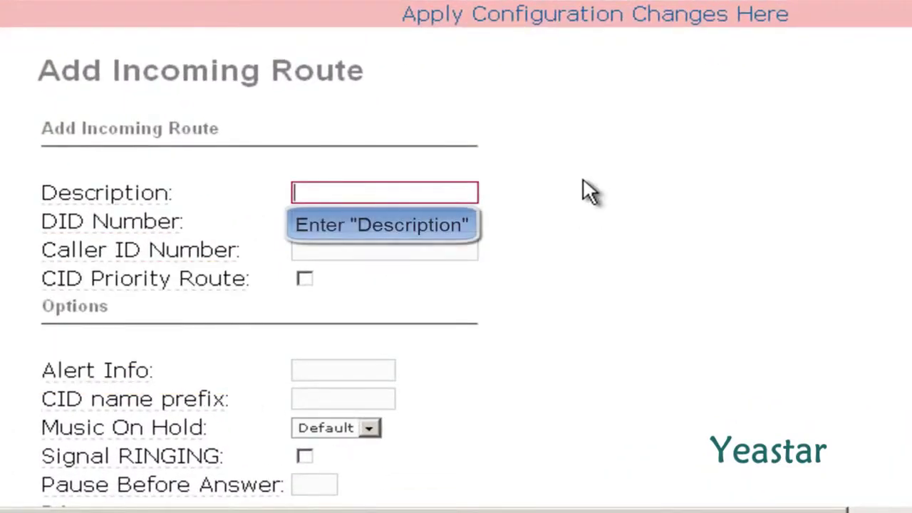
Step: Add inbound route From_NeoGateTE with destination IVR Welcome, then submit and apply the configuration
{"action": "type", "text": "From_NeoGateTE"}
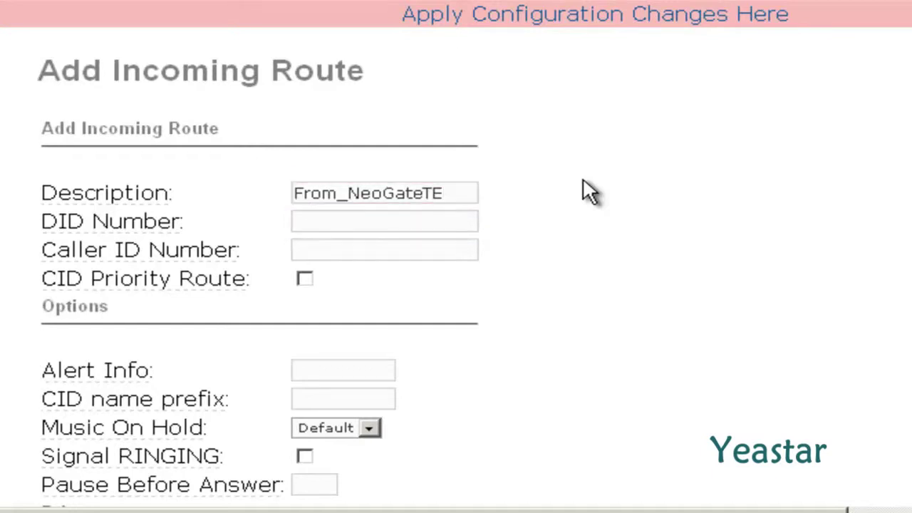
{"action": "scroll", "coordinate": [583, 181], "scroll_direction": "down", "scroll_amount": 10}
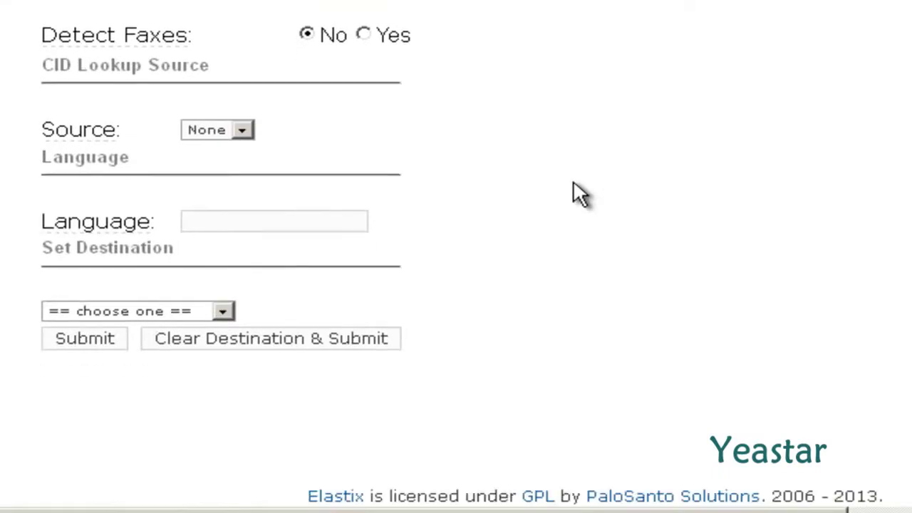
{"action": "scroll", "coordinate": [575, 183], "scroll_direction": "down", "scroll_amount": 1}
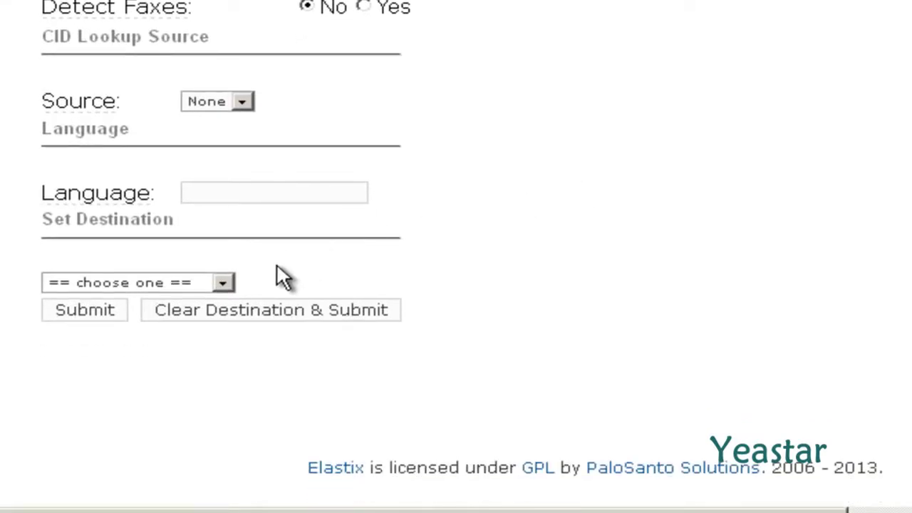
{"action": "left_click", "coordinate": [224, 281]}
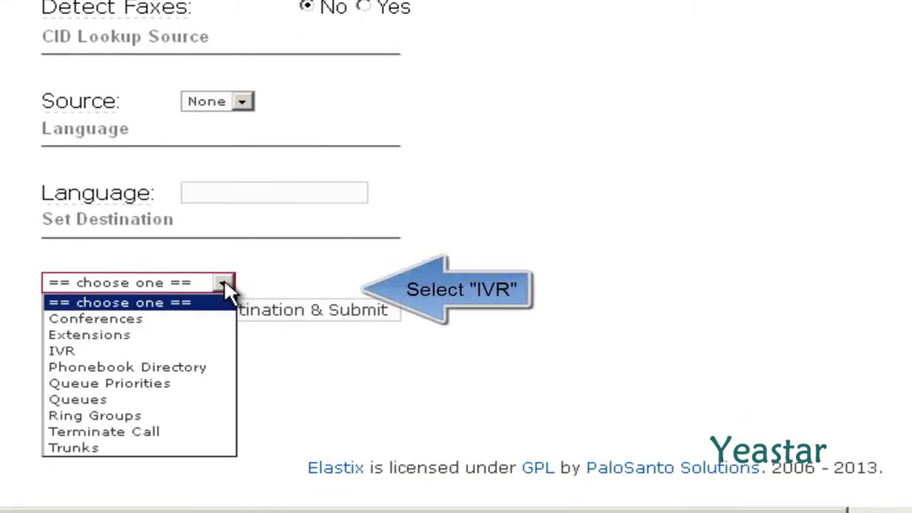
{"action": "left_click", "coordinate": [188, 354]}
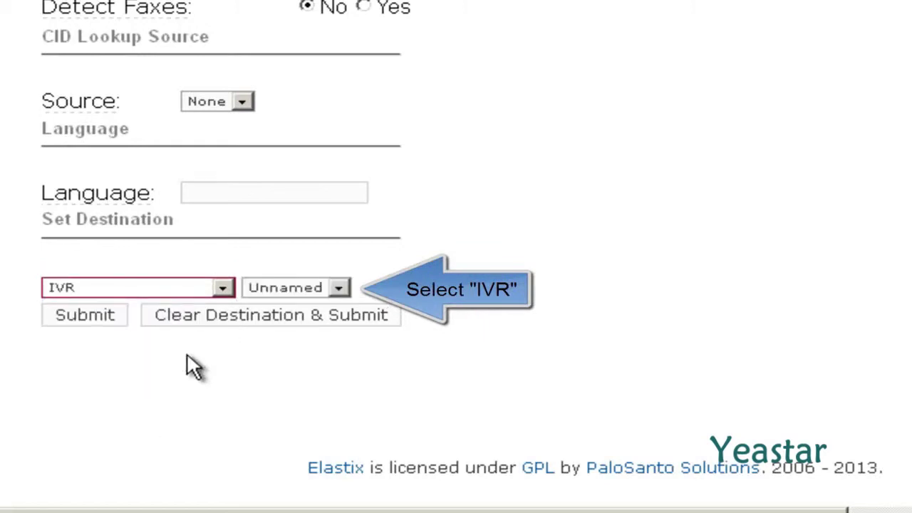
{"action": "left_click", "coordinate": [338, 289]}
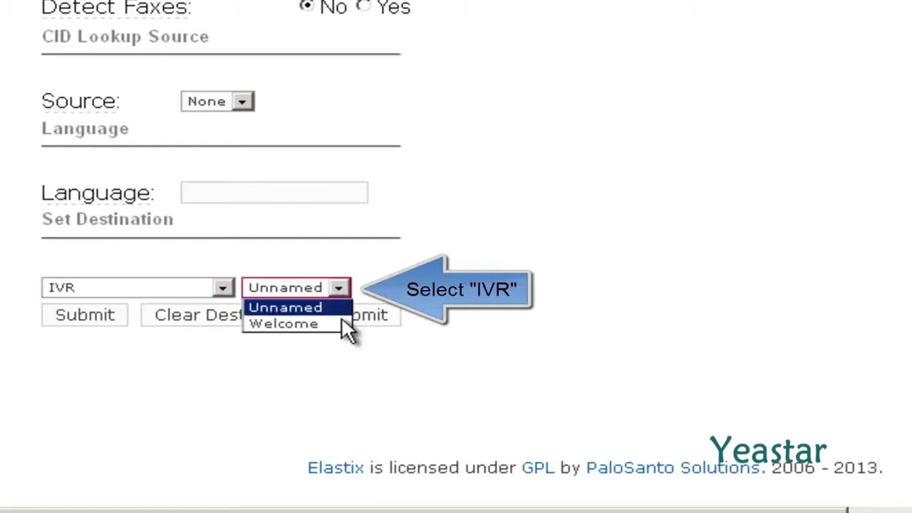
{"action": "left_click", "coordinate": [340, 324]}
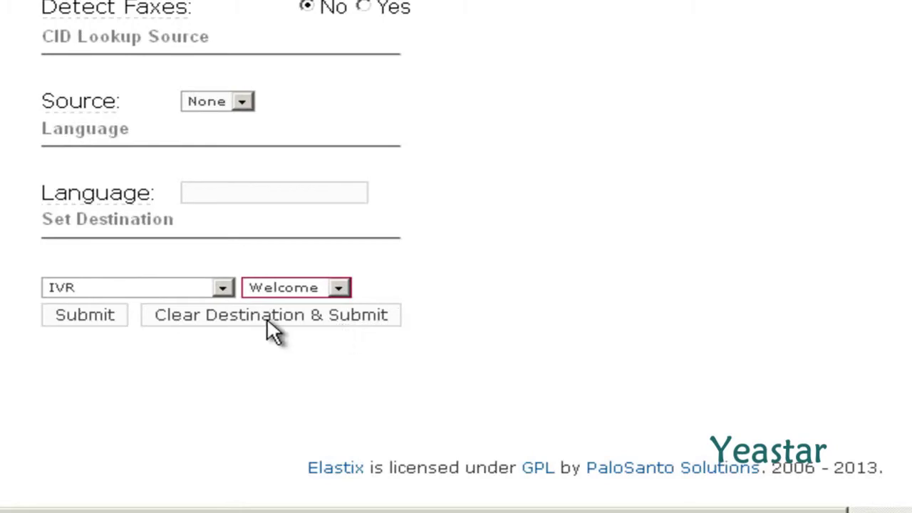
{"action": "left_click", "coordinate": [97, 319]}
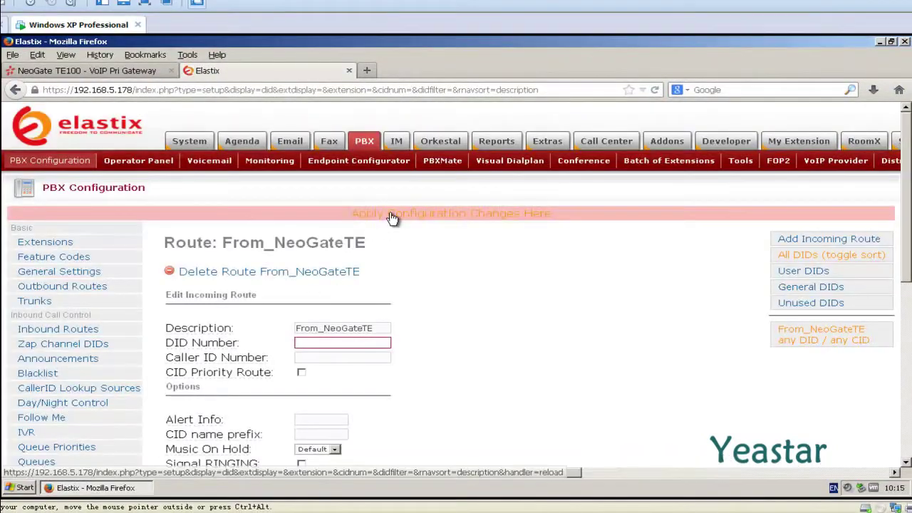
{"action": "left_click", "coordinate": [393, 217]}
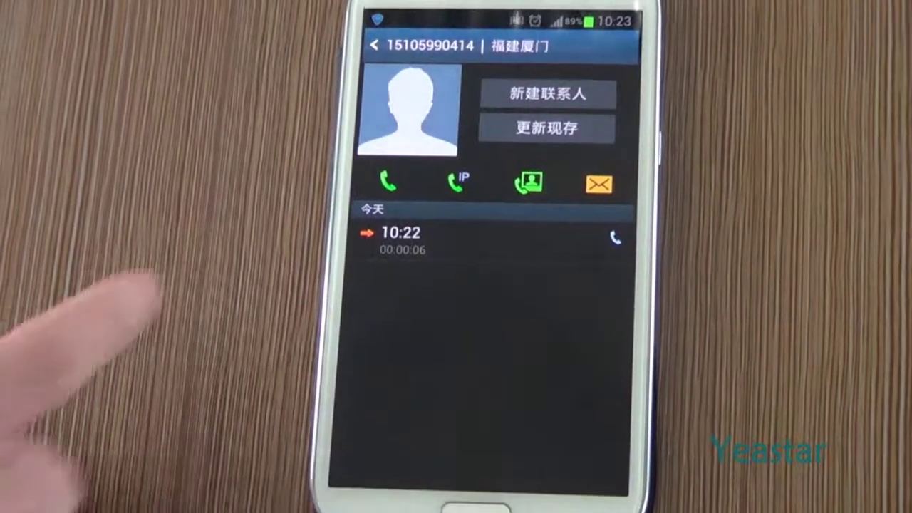
Step: Call the logged number on speakerphone and key in extension 8886# during the call
{"action": "left_click", "coordinate": [381, 179]}
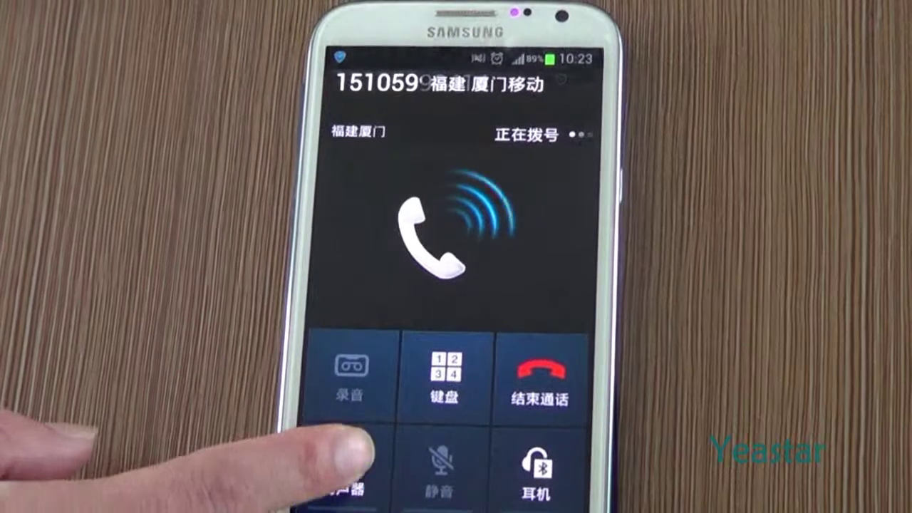
{"action": "left_click", "coordinate": [349, 460]}
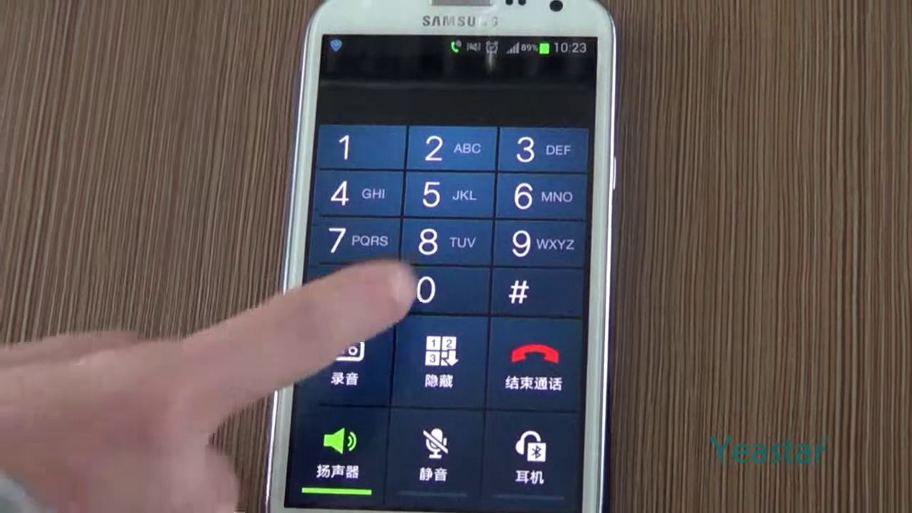
{"action": "left_click", "coordinate": [427, 258]}
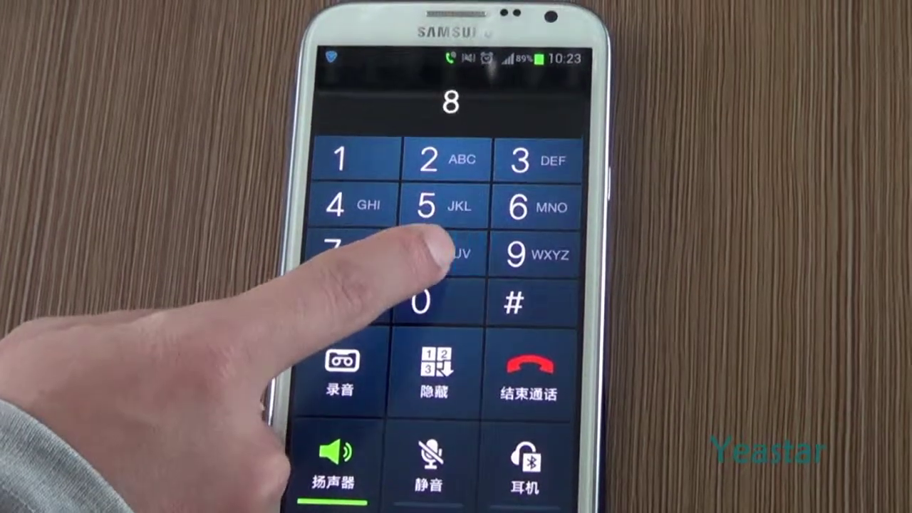
{"action": "left_click", "coordinate": [427, 258]}
{"action": "left_click", "coordinate": [427, 251]}
{"action": "left_click", "coordinate": [522, 205]}
{"action": "left_click", "coordinate": [517, 300]}
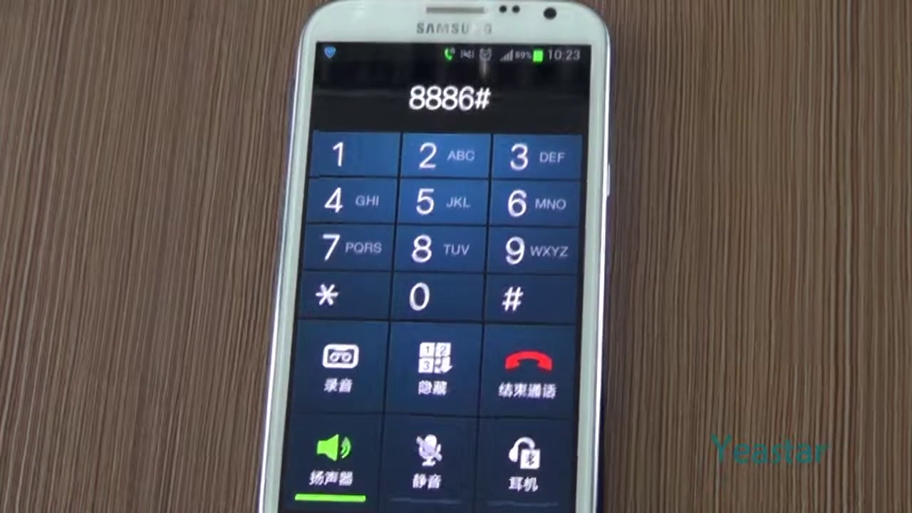